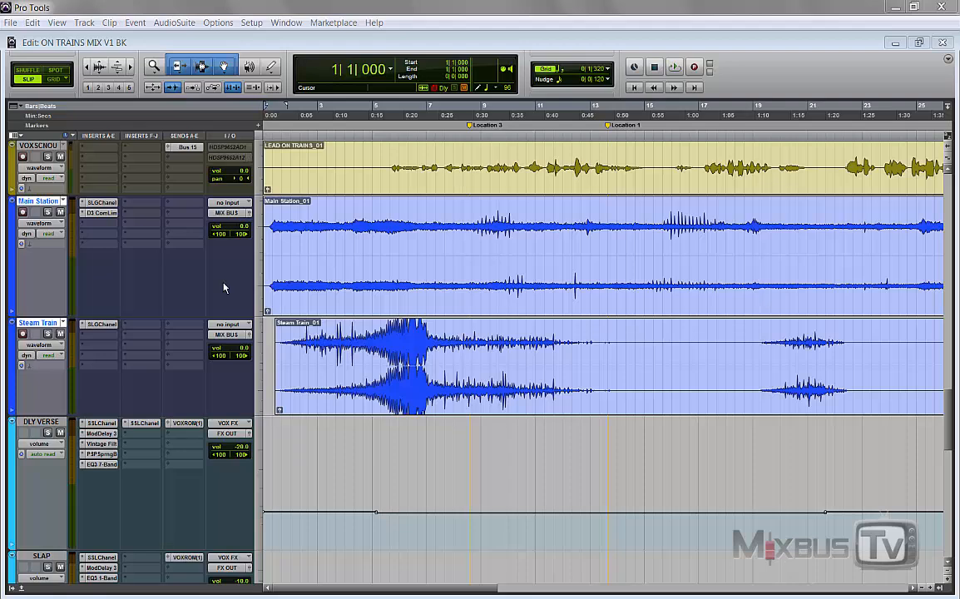
Look over the session's tracks, from the guitars, piano and vocals through Main Station and Steam Train to the effect returns.
scroll(223, 287, "up", 5)
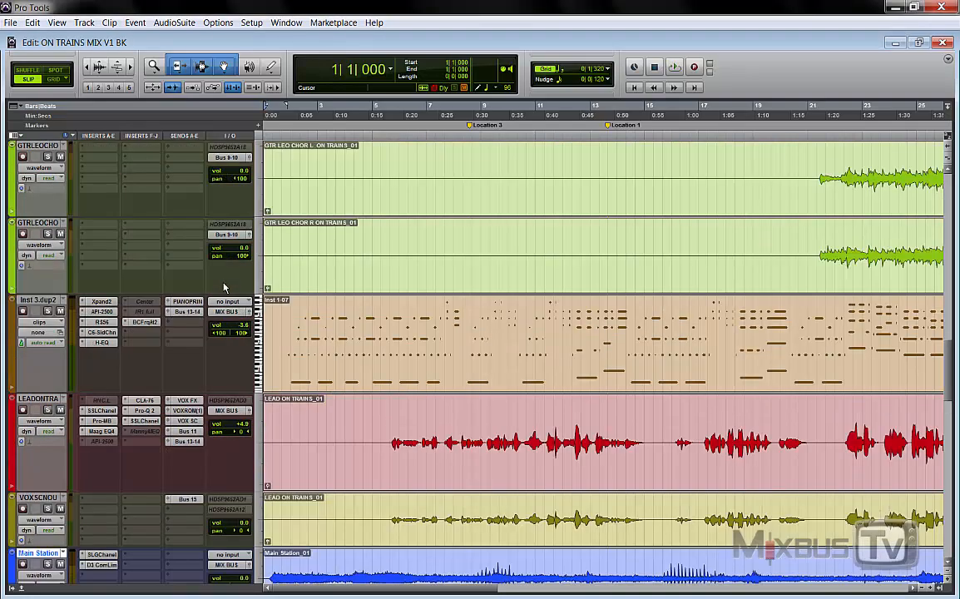
scroll(223, 288, "down", 3)
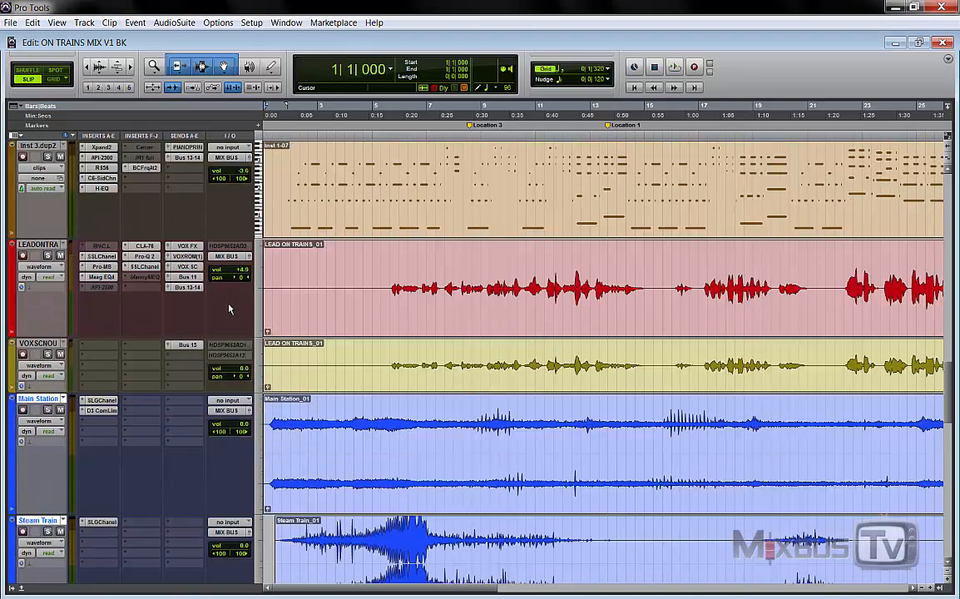
scroll(230, 309, "down", 3)
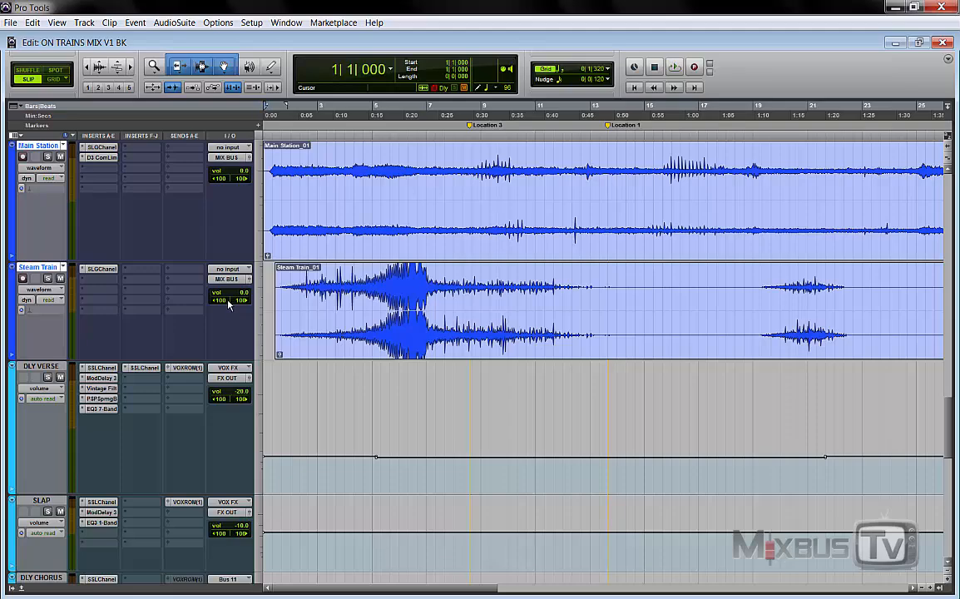
scroll(228, 302, "down", 3)
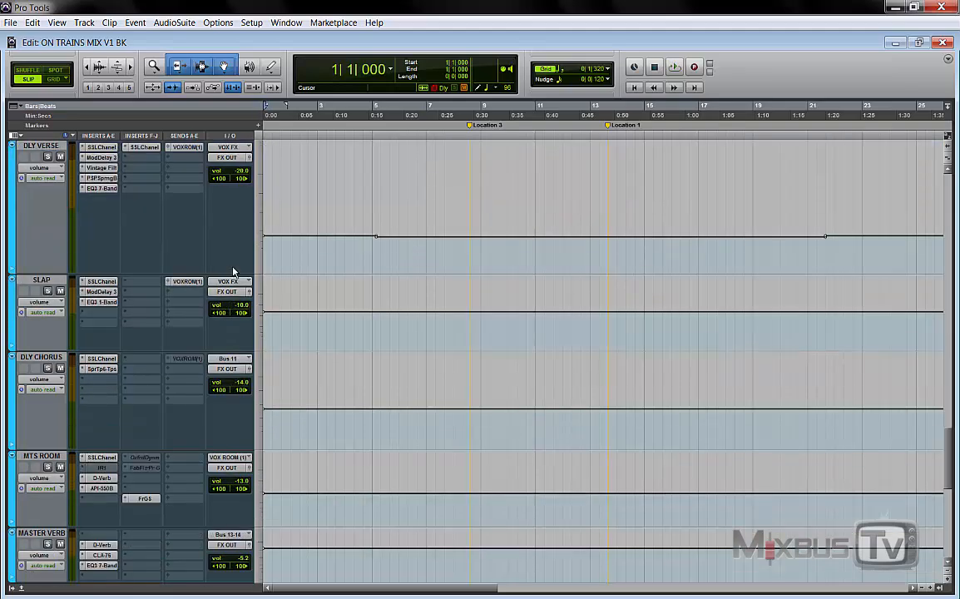
scroll(233, 272, "up", 3)
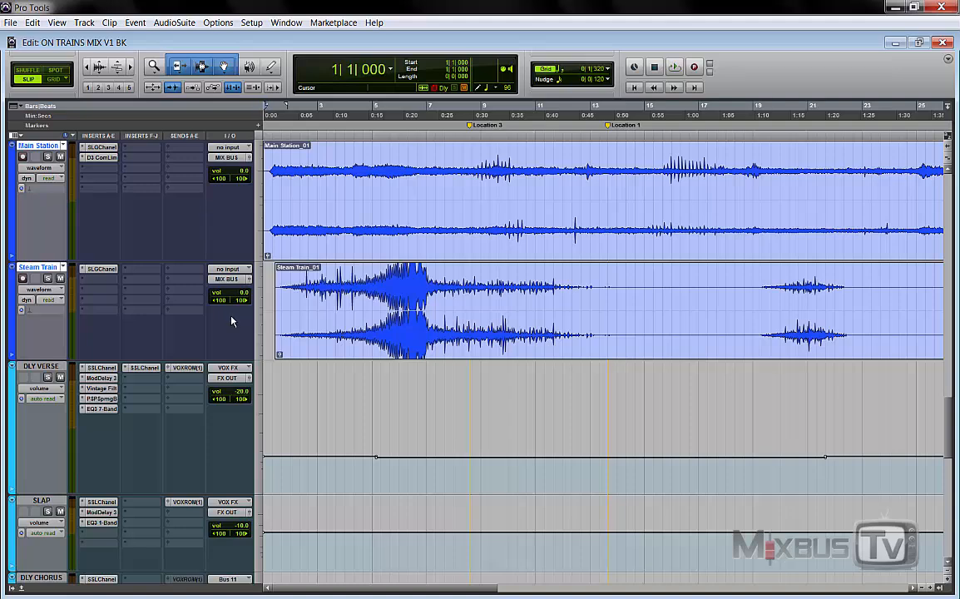
scroll(233, 321, "down", 1)
scroll(235, 286, "up", 1)
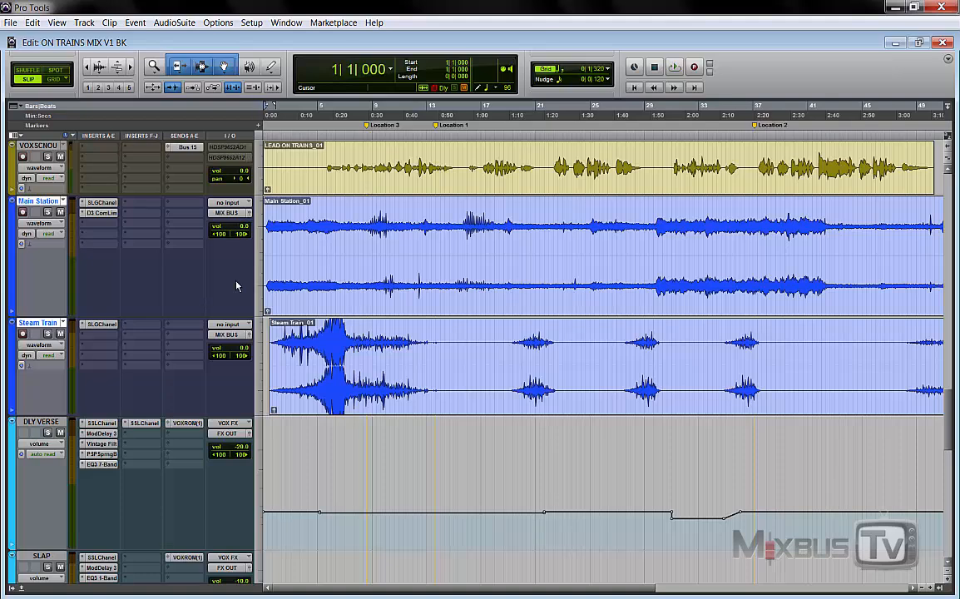
scroll(236, 286, "down", 1)
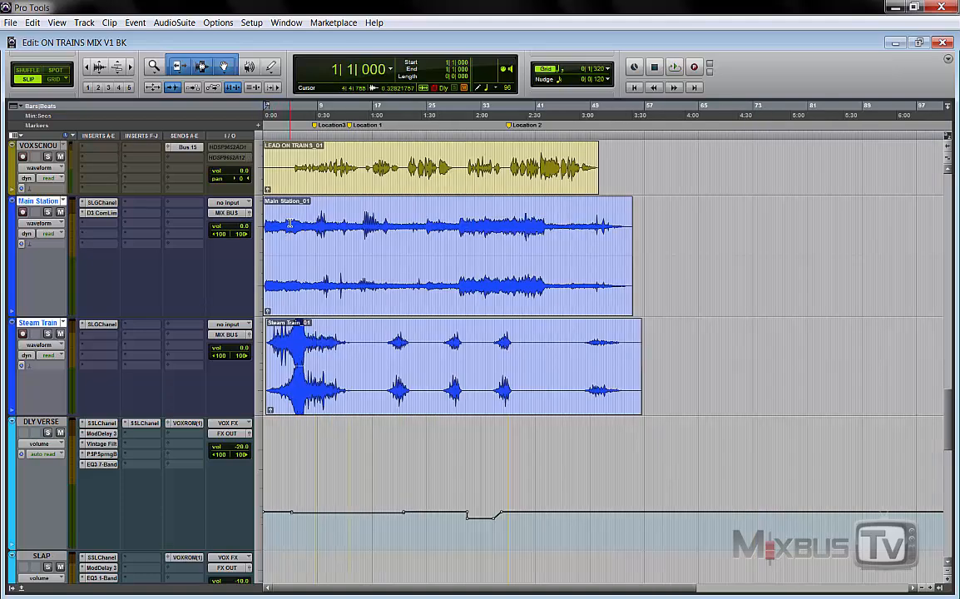
Highlight the Main Station clip from its start to about bar 52 and the Steam Train clip from about bar 6 to 53.
left_click_drag(289, 223, 534, 226)
left_click_drag(385, 326, 435, 324)
left_click_drag(298, 218, 521, 239)
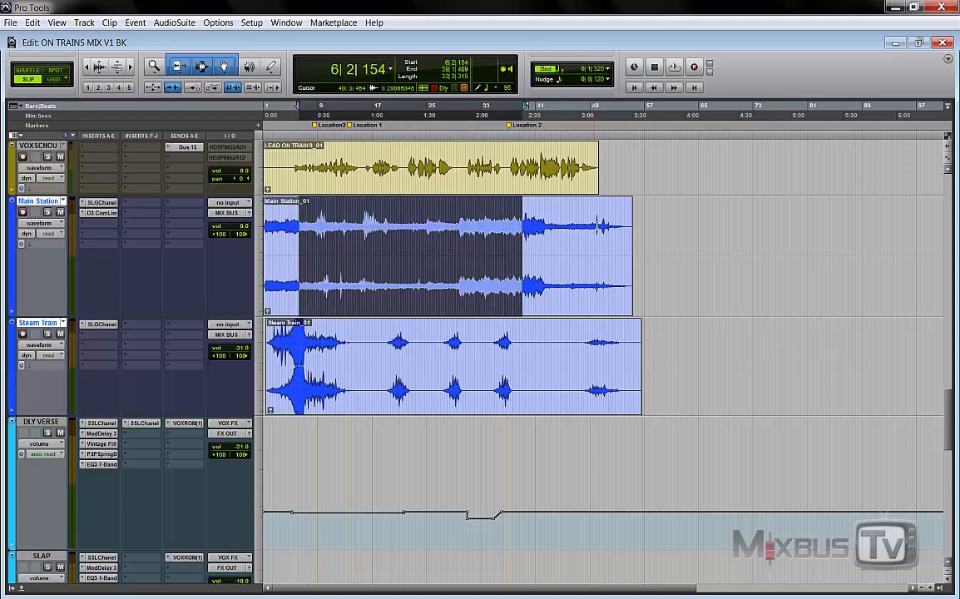
left_click_drag(612, 226, 235, 234)
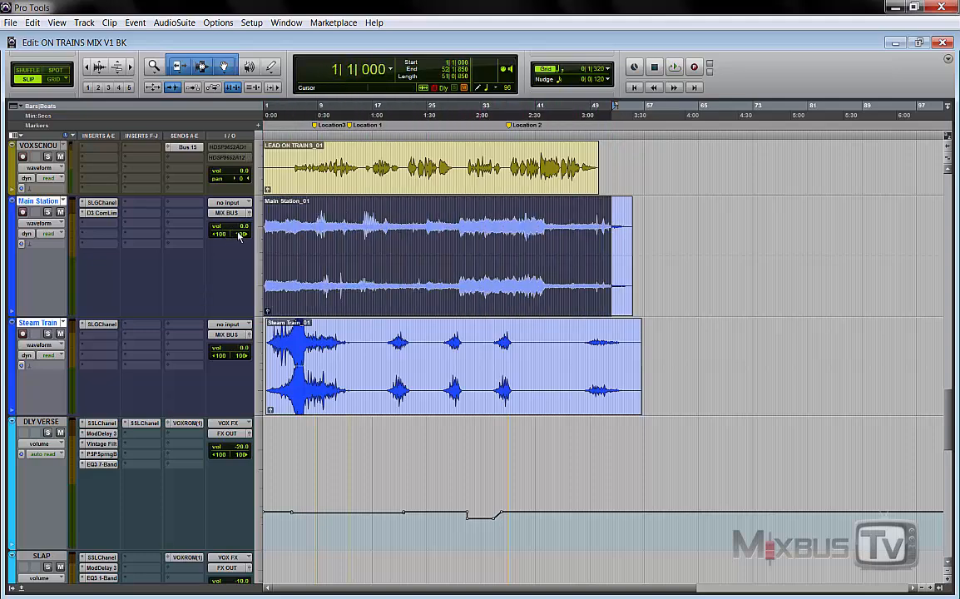
left_click(335, 233)
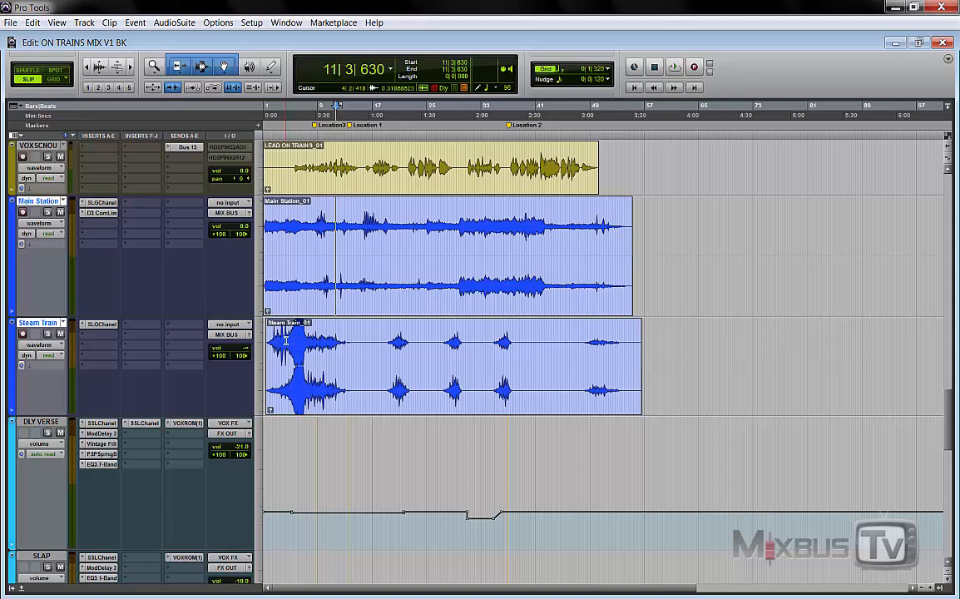
left_click_drag(297, 343, 618, 342)
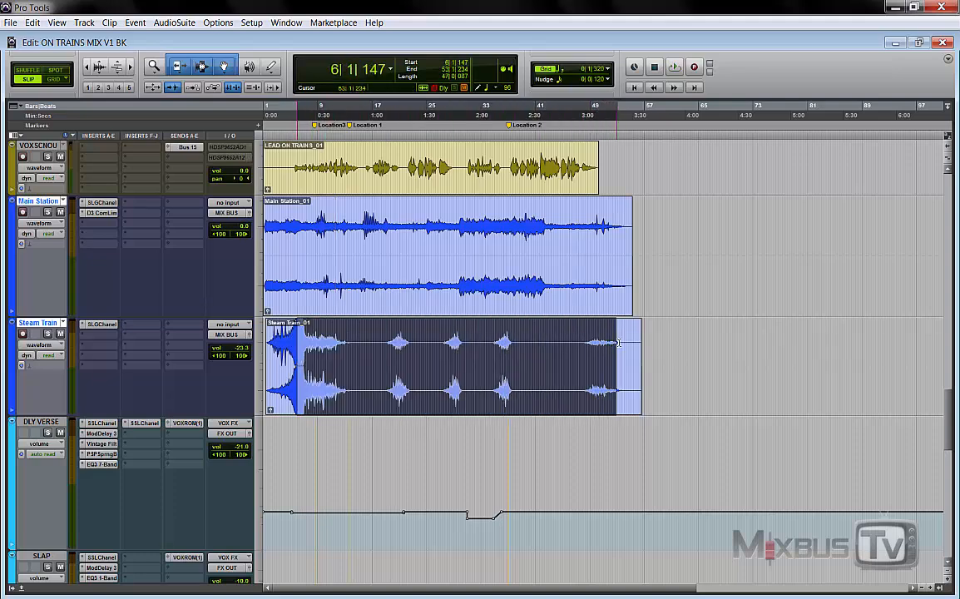
left_click(475, 350)
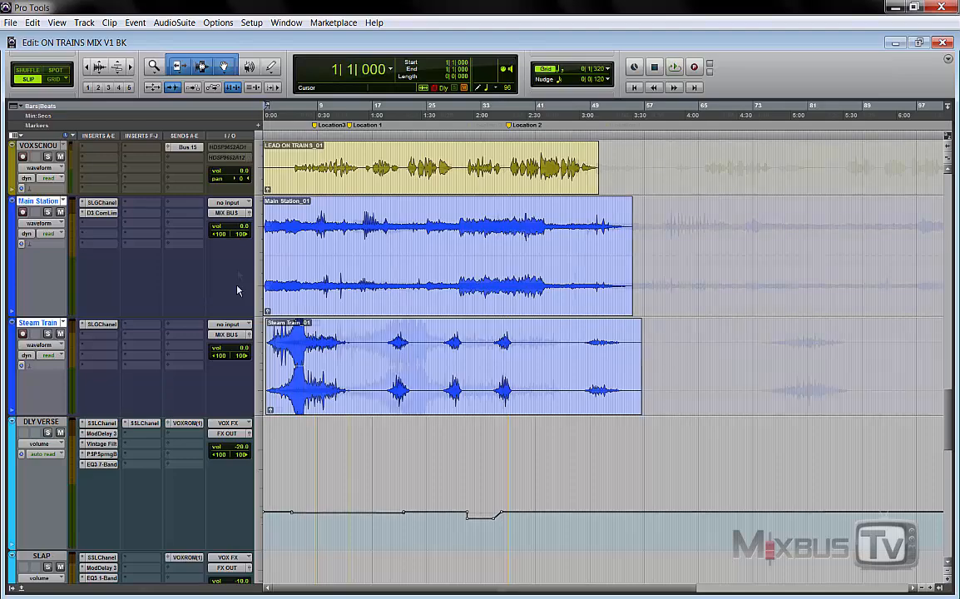
Play the session from bar 1 to about bar 15, listening to the train ambience against the lead vocal.
key("space")
key("ctrl+bracketright")
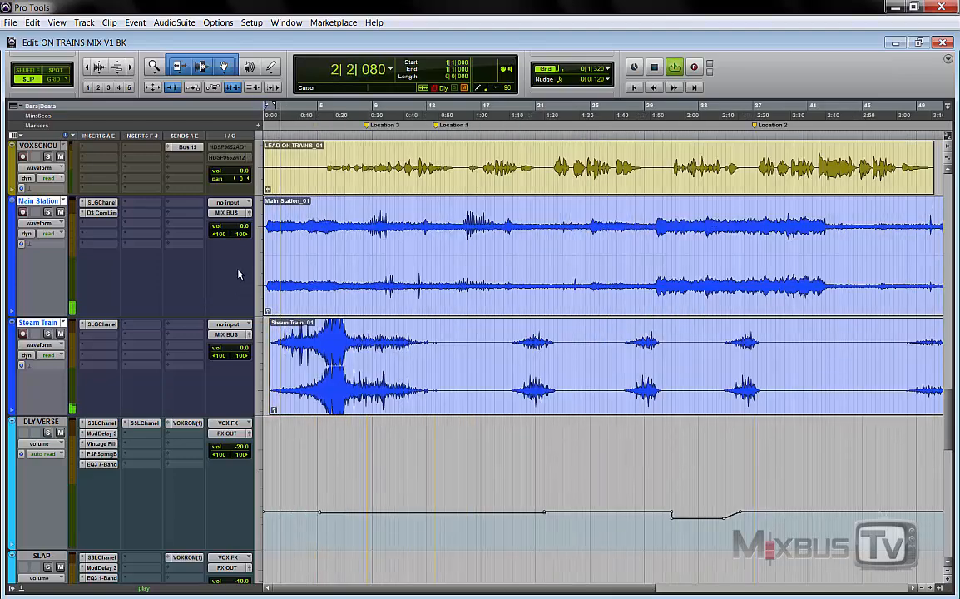
key("ctrl+bracketright")
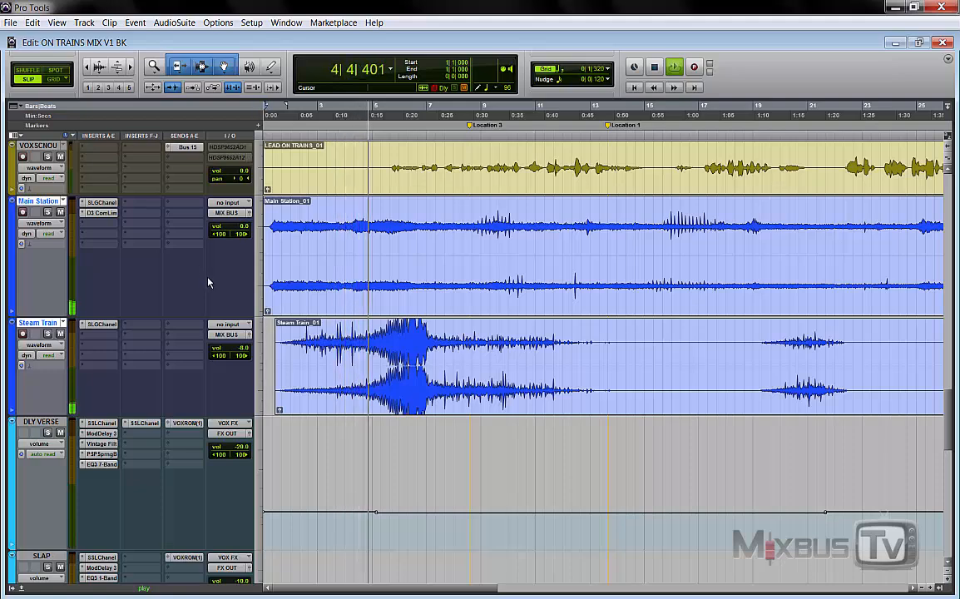
scroll(208, 282, "up", 3)
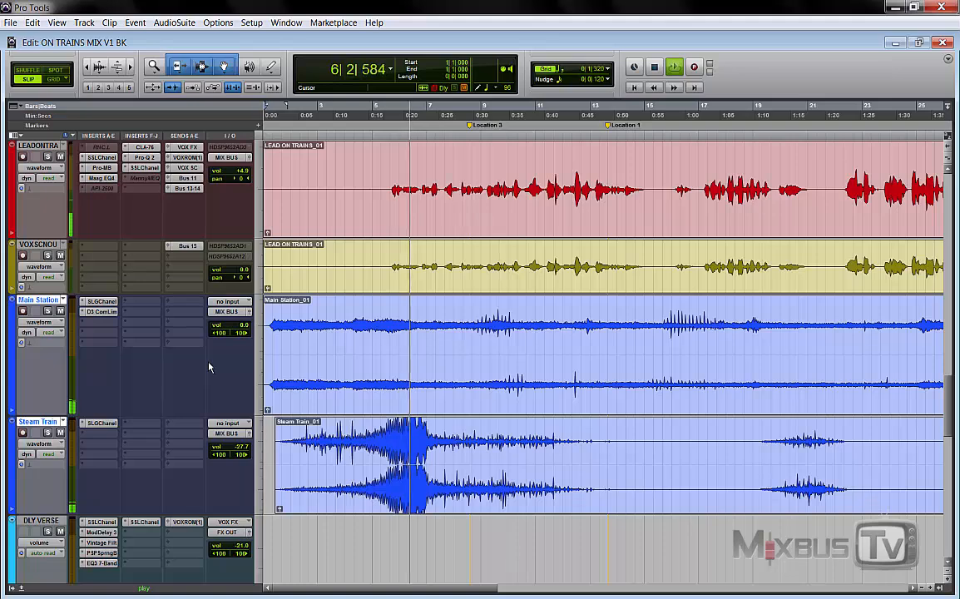
key("ctrl+bracketleft")
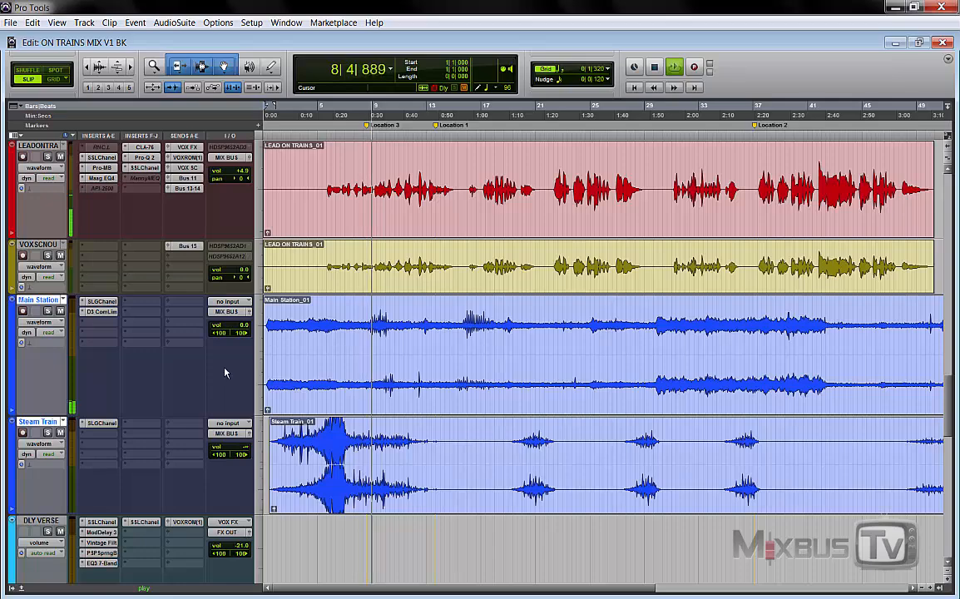
key("ctrl+bracketleft")
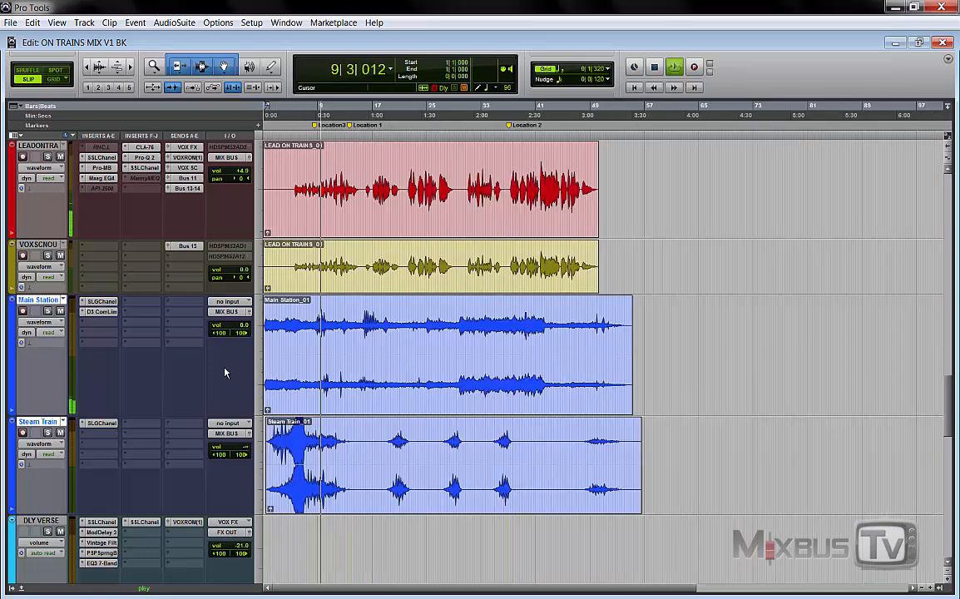
key("ctrl+bracketright")
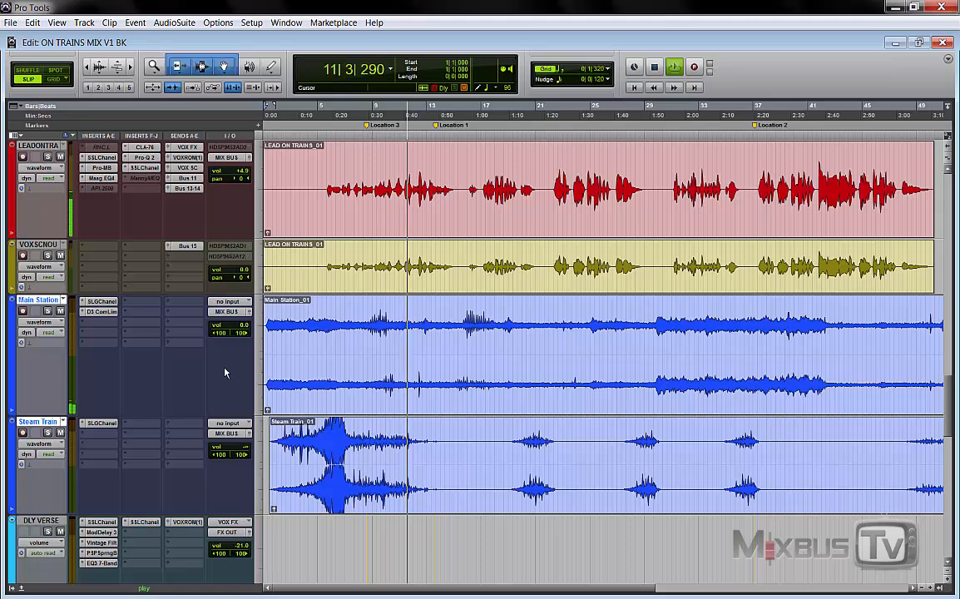
key("ctrl+bracketleft")
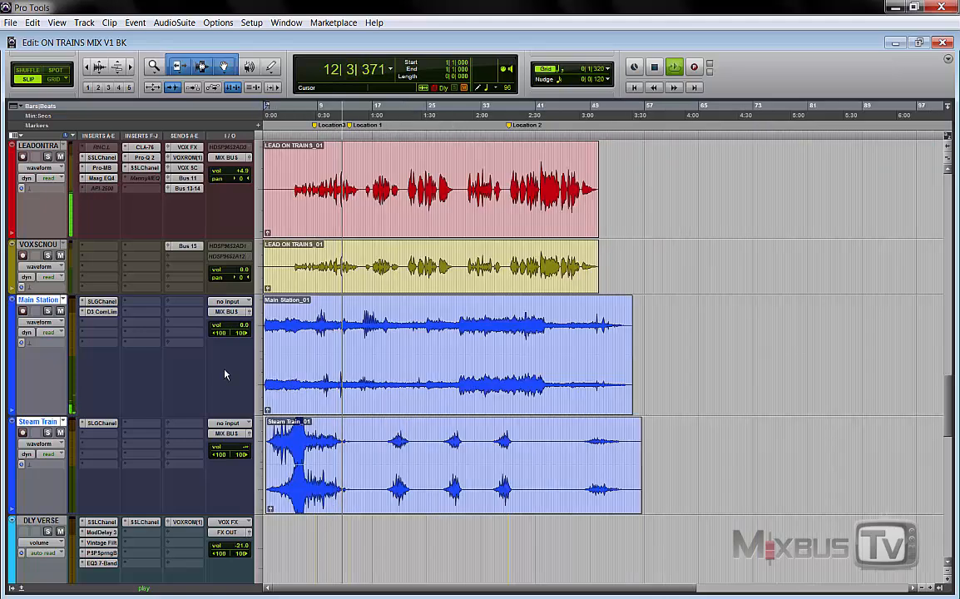
key("ctrl+bracketright")
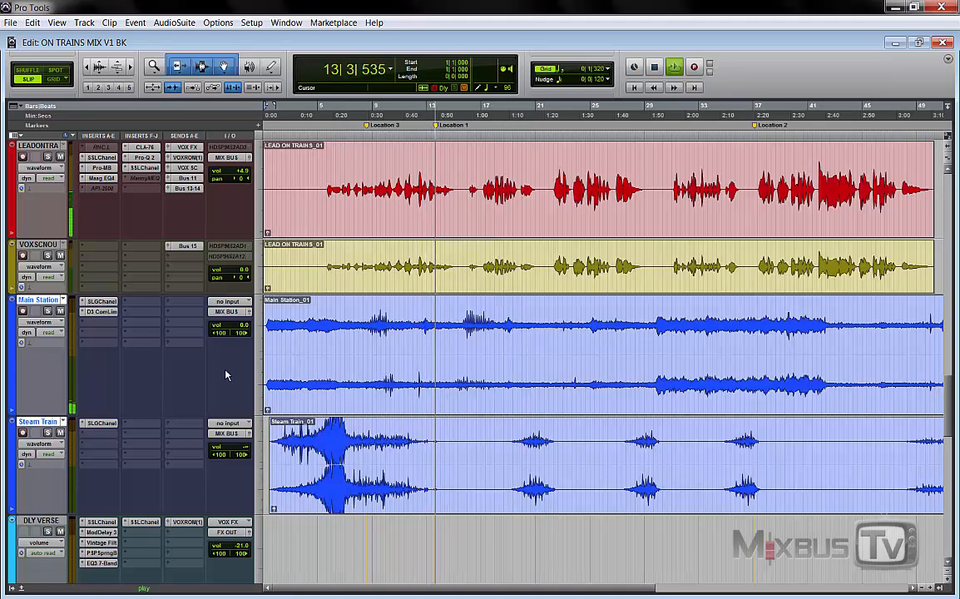
key("ctrl+bracketleft")
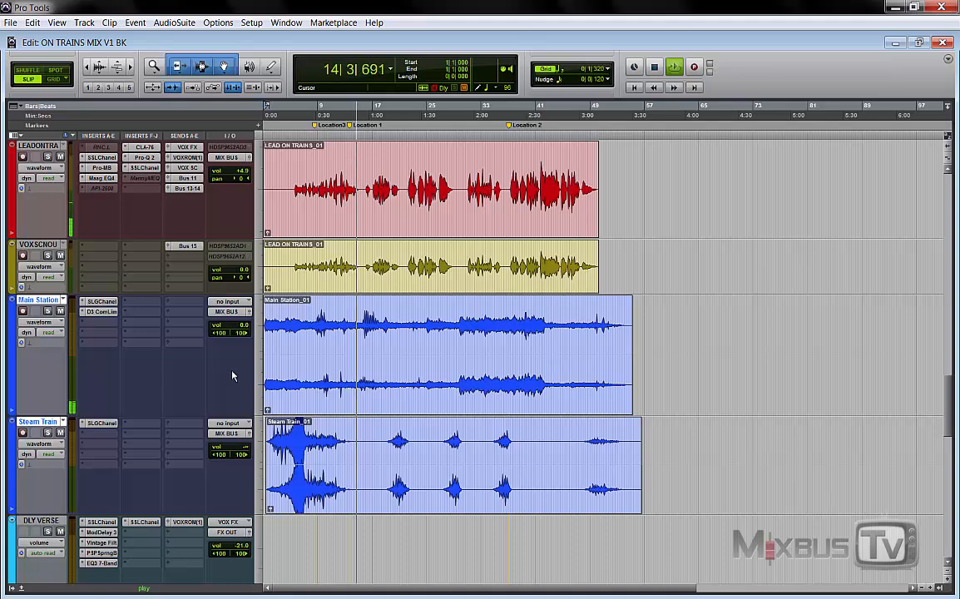
key("space")
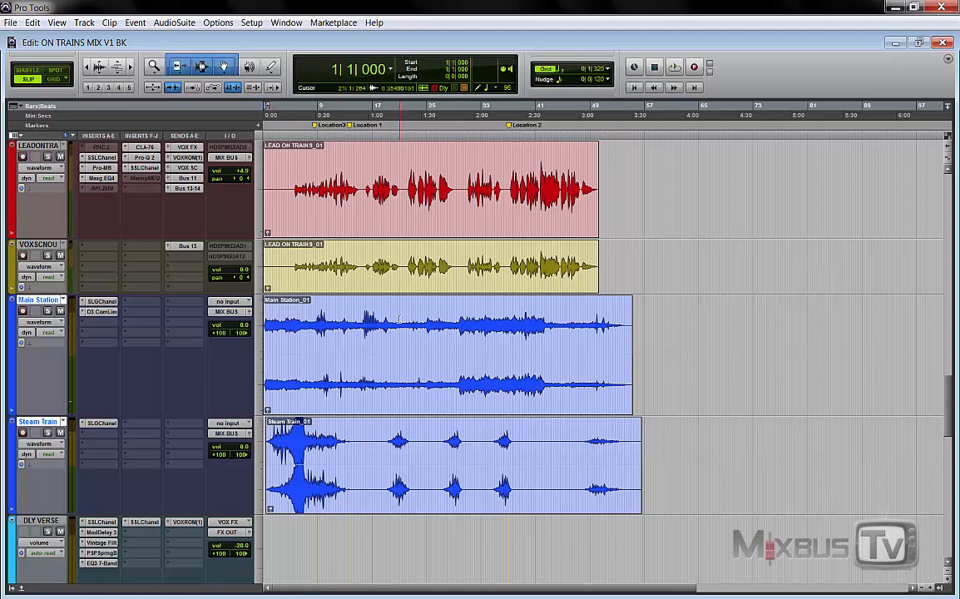
Highlight the Steam Train swell between about bars 18 and 23.
key("t")
key("t")
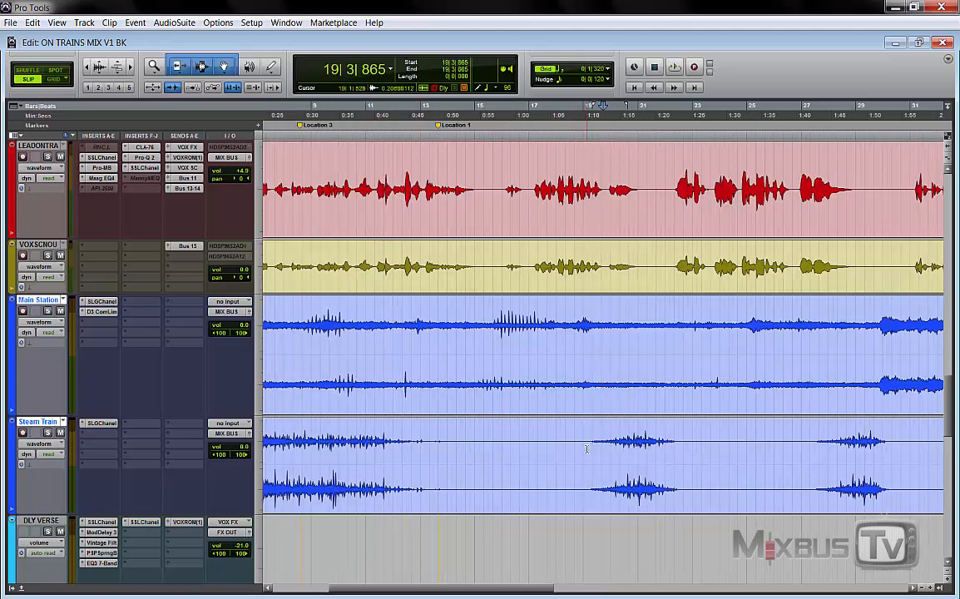
left_click_drag(568, 448, 697, 448)
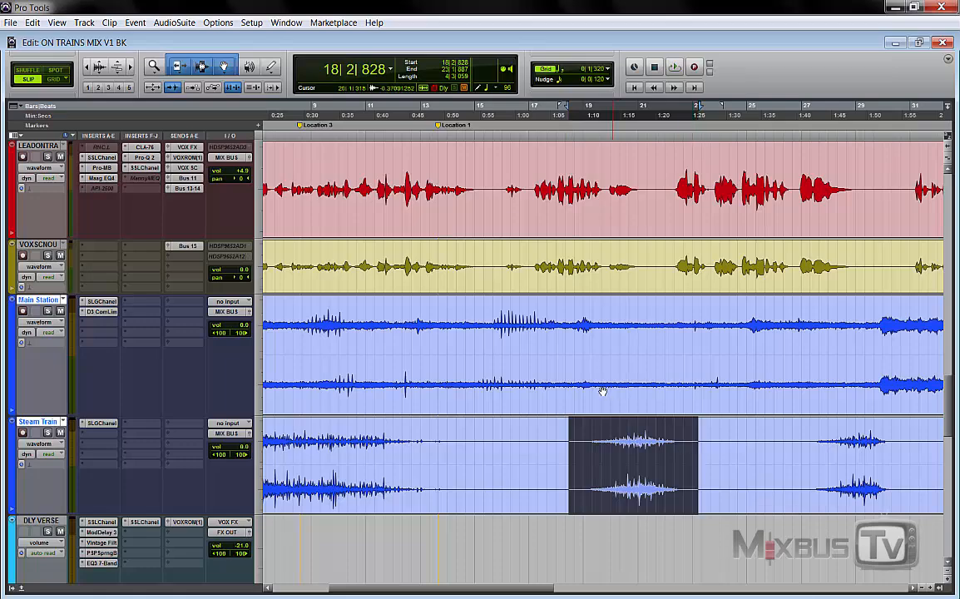
key("r")
Play from about bar 17 through the Steam Train swell, highlighting it from about bar 18 to bar 22.
left_click(473, 322)
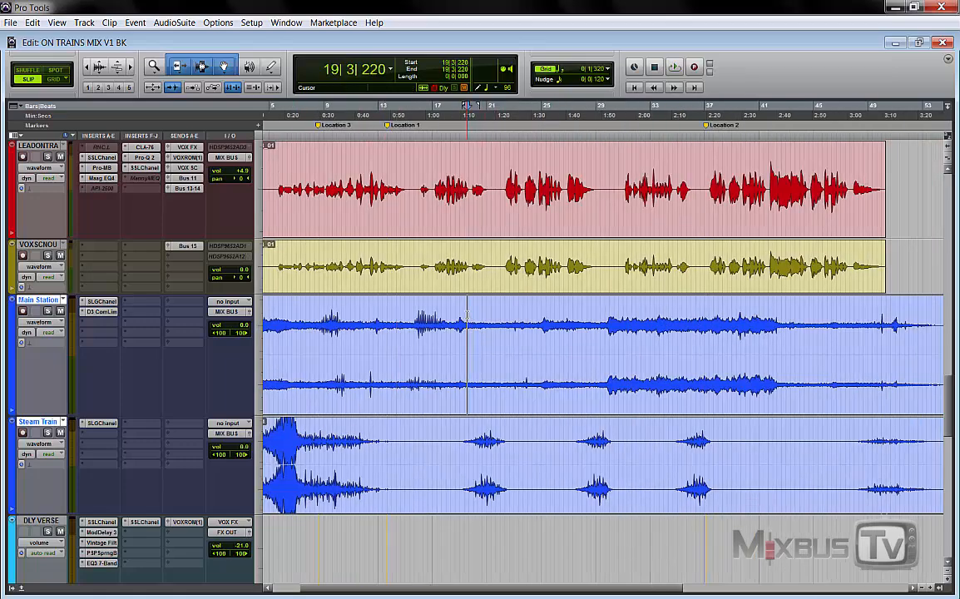
left_click(434, 321)
key("space")
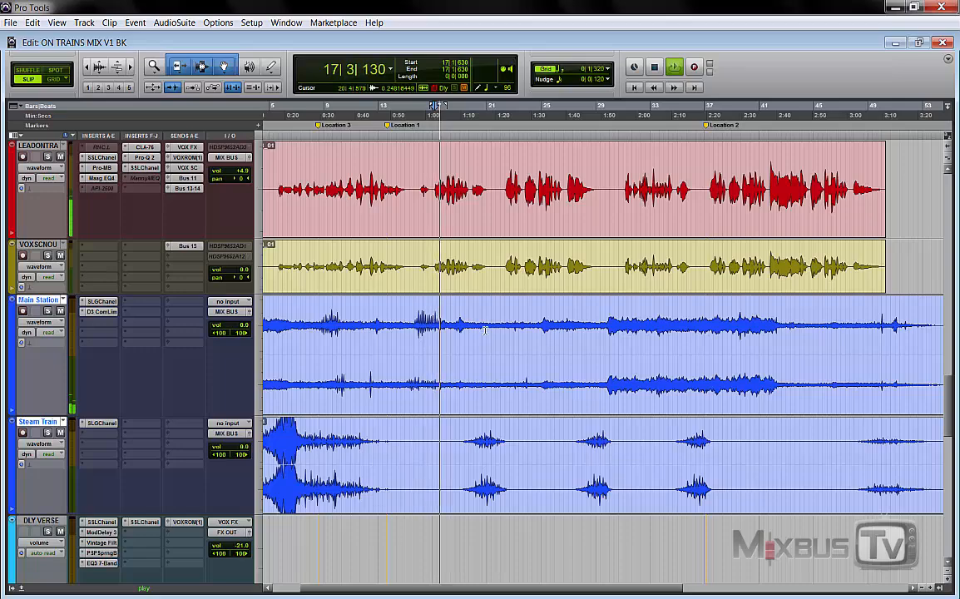
key("t")
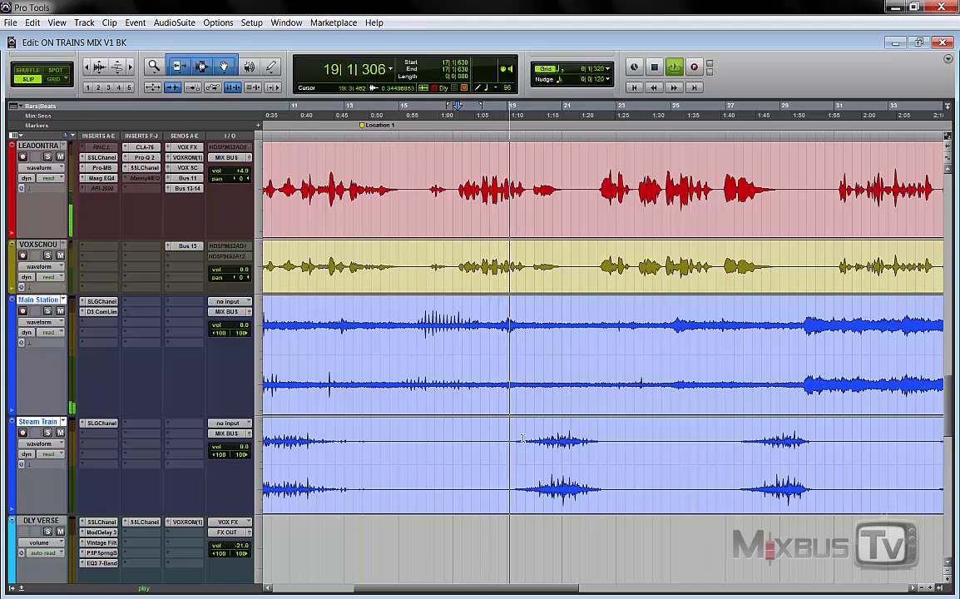
left_click_drag(504, 439, 613, 449)
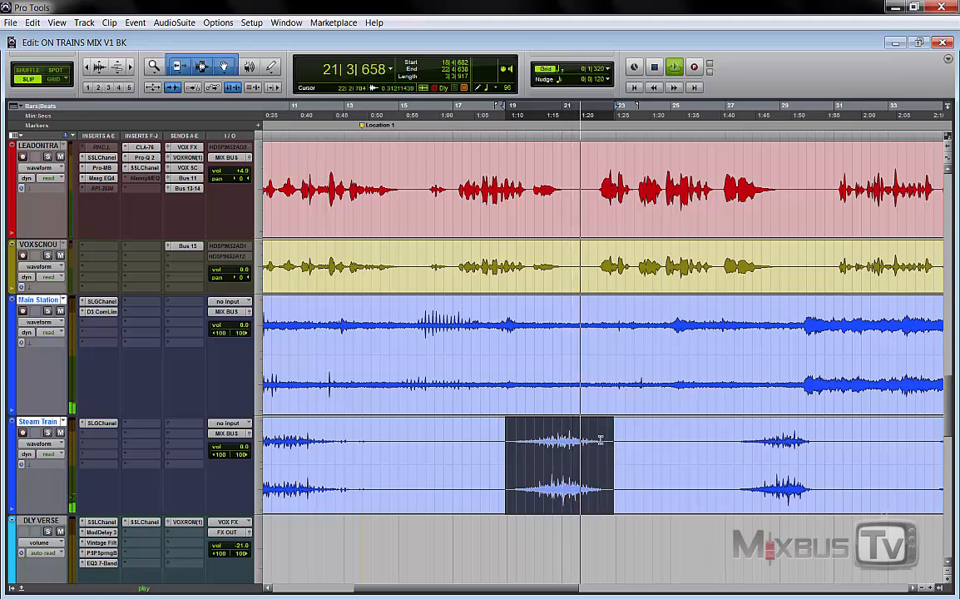
key("space")
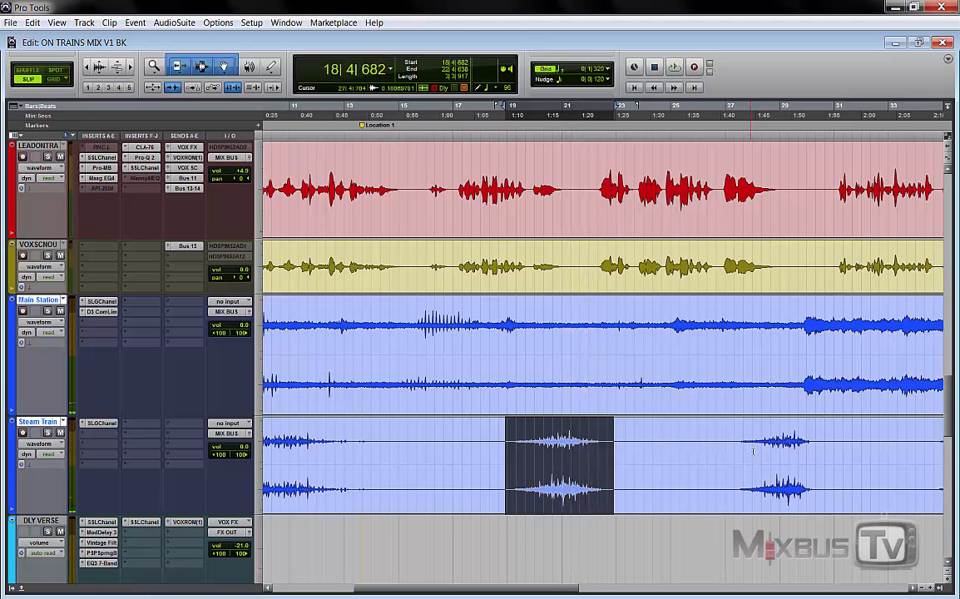
Play from the next Steam Train swell at about bar 27, and place the edit cursor at about bar 41.
left_click(739, 437)
key("space")
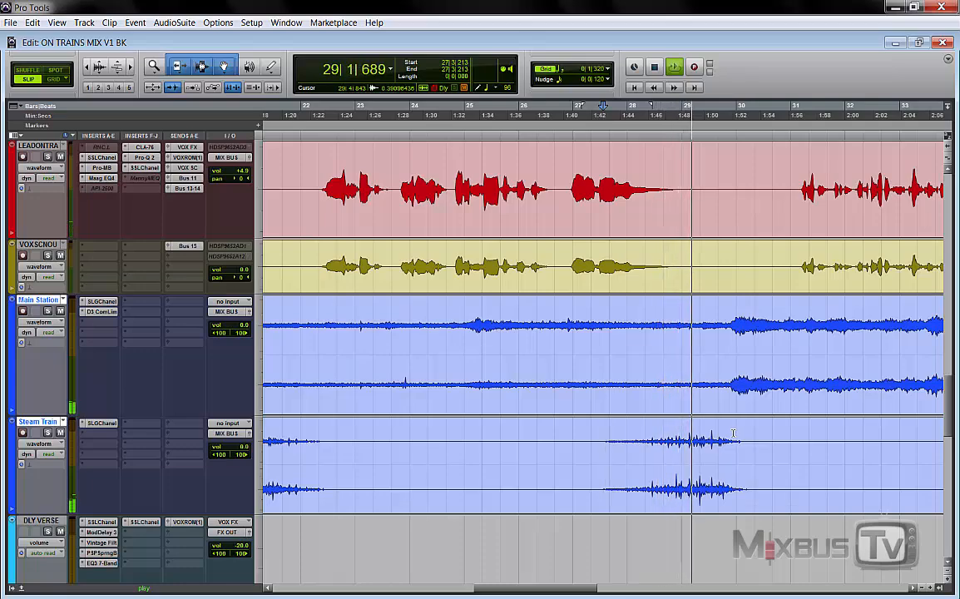
key("r")
key("r")
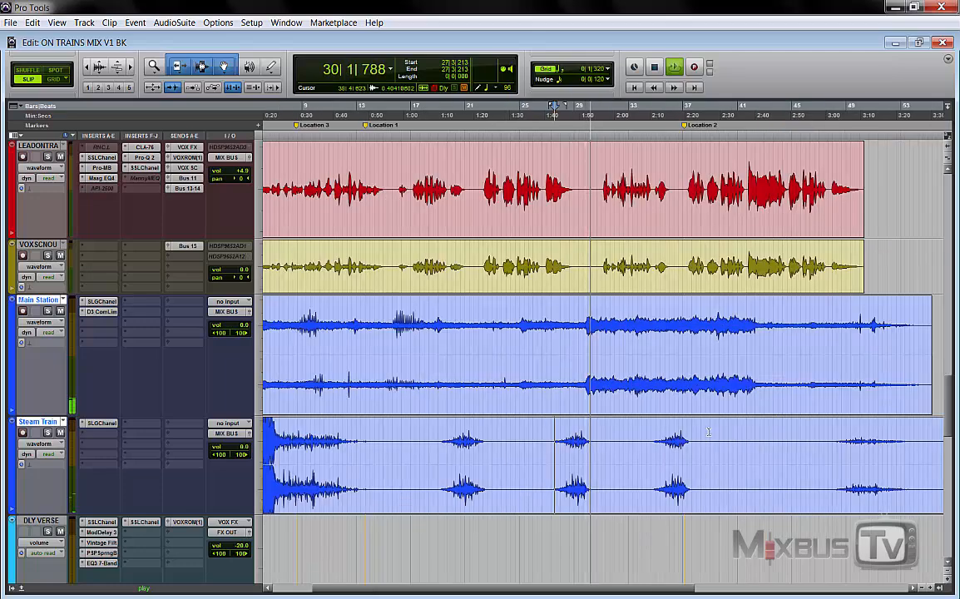
key("t")
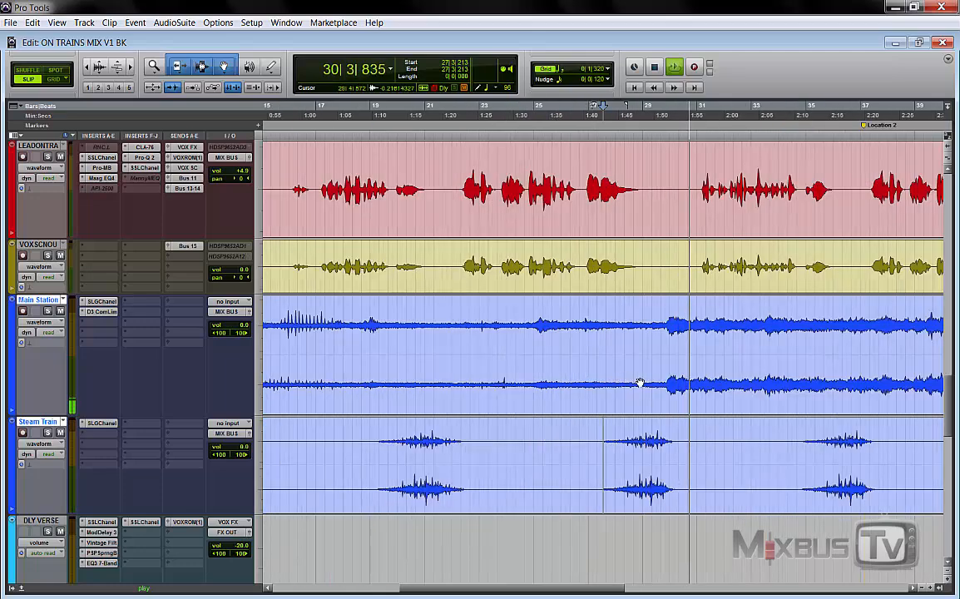
key("r")
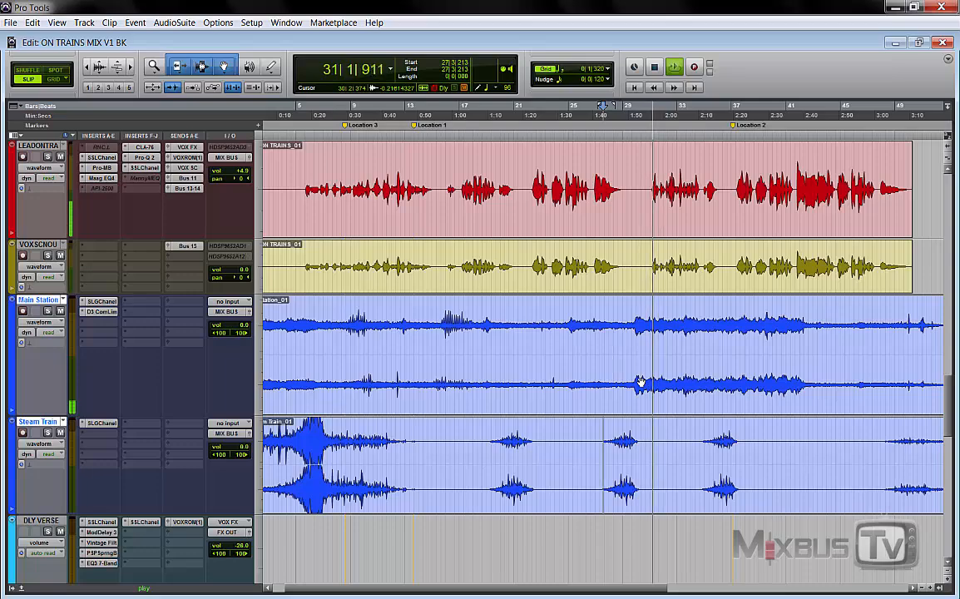
scroll(640, 381, "right", 3)
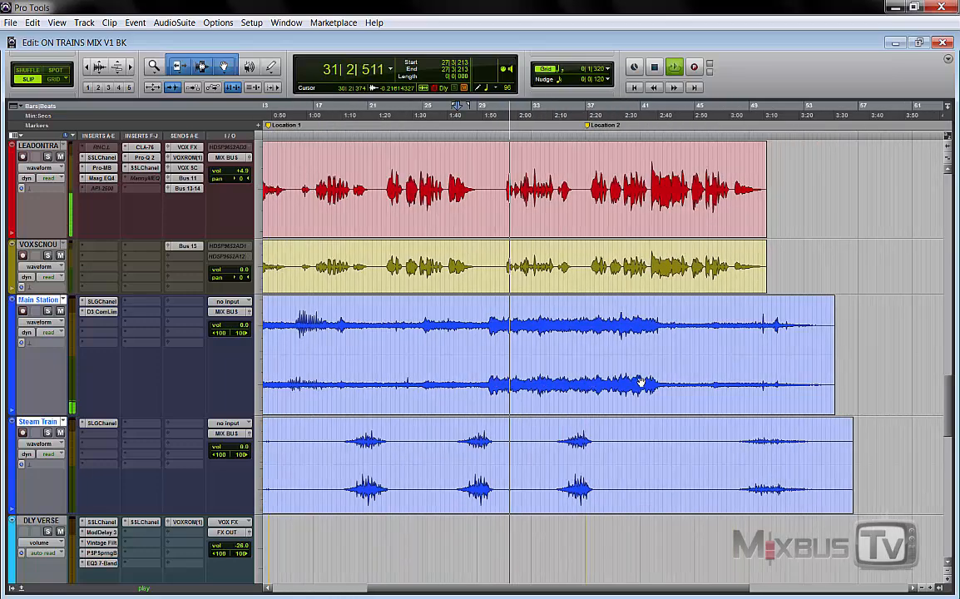
left_click(646, 437)
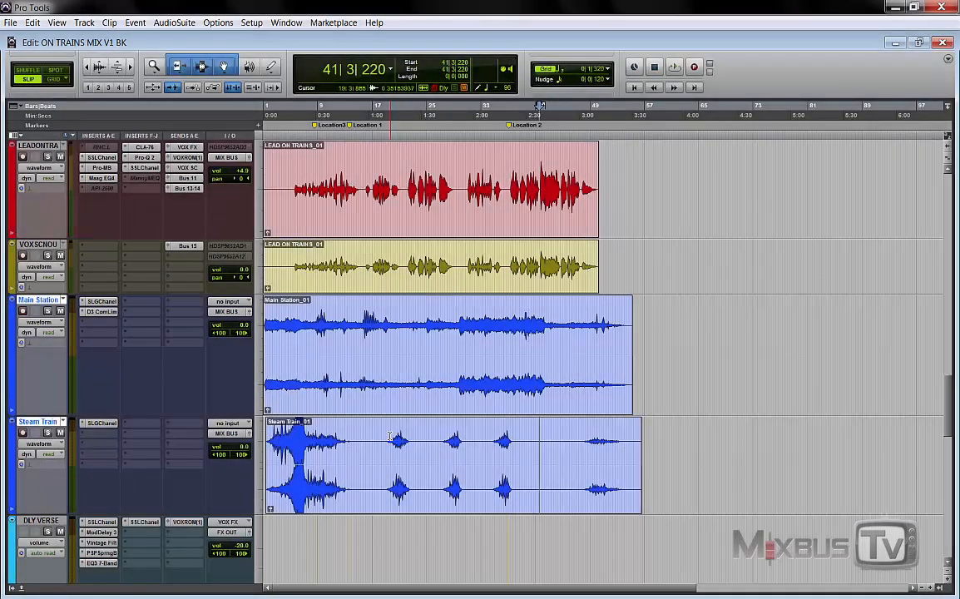
Highlight the Steam Train swells between about bars 15 and 42, and the Main Station ambience from about bar 4 to bar 46.
left_click_drag(389, 436, 523, 440)
left_click(594, 431)
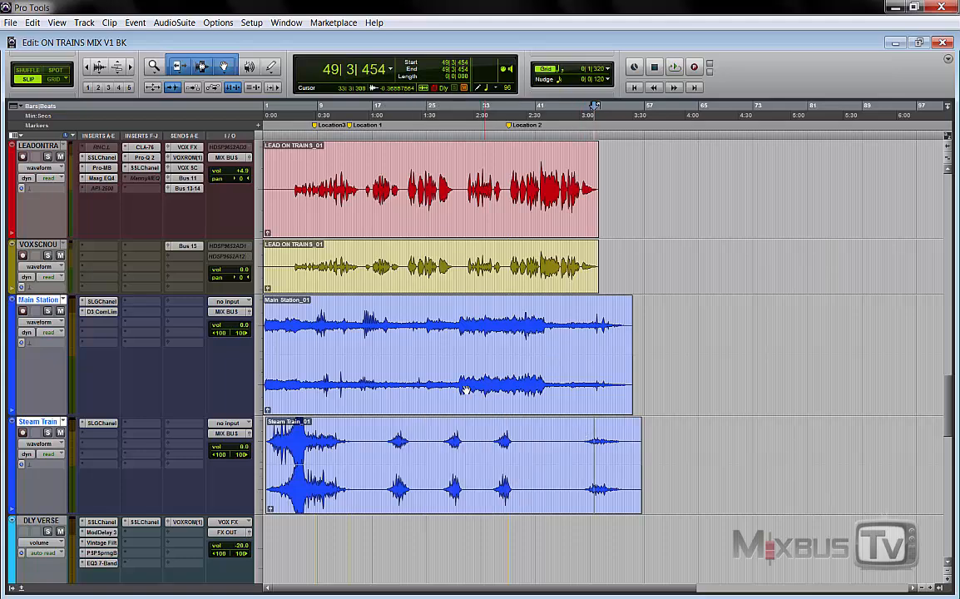
left_click_drag(362, 438, 550, 445)
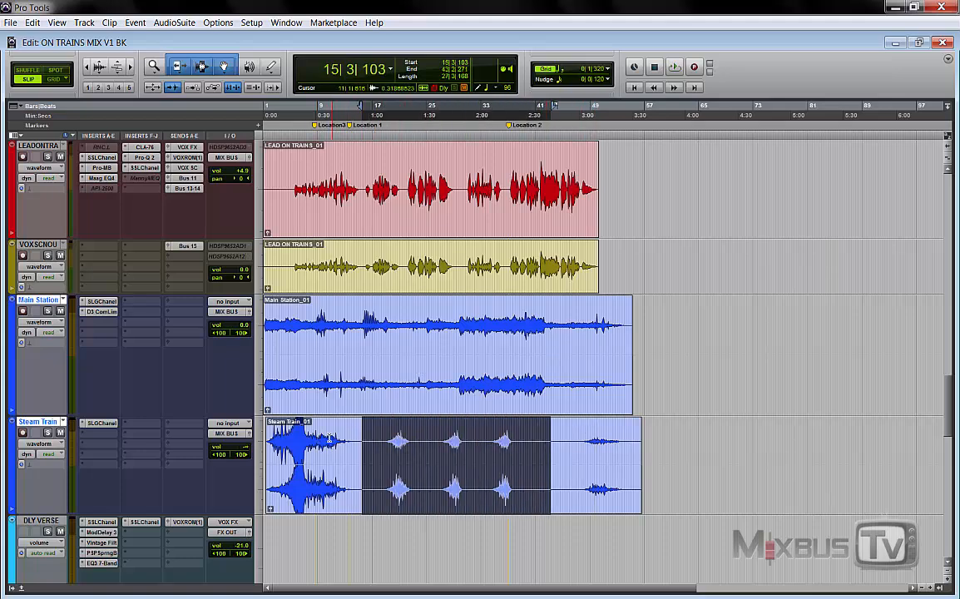
left_click(385, 438)
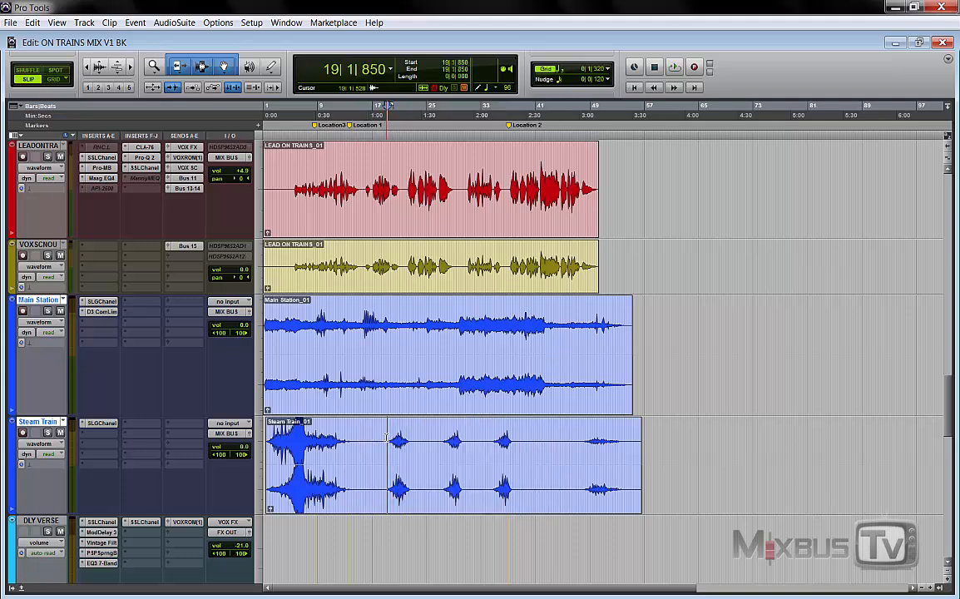
left_click_drag(387, 438, 415, 439)
left_click(456, 439)
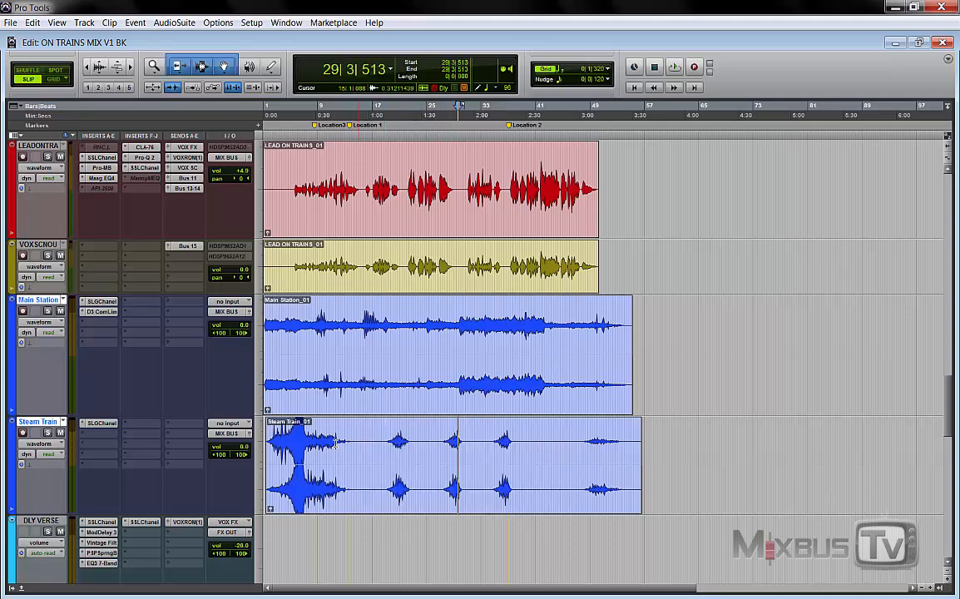
left_click_drag(287, 320, 573, 336)
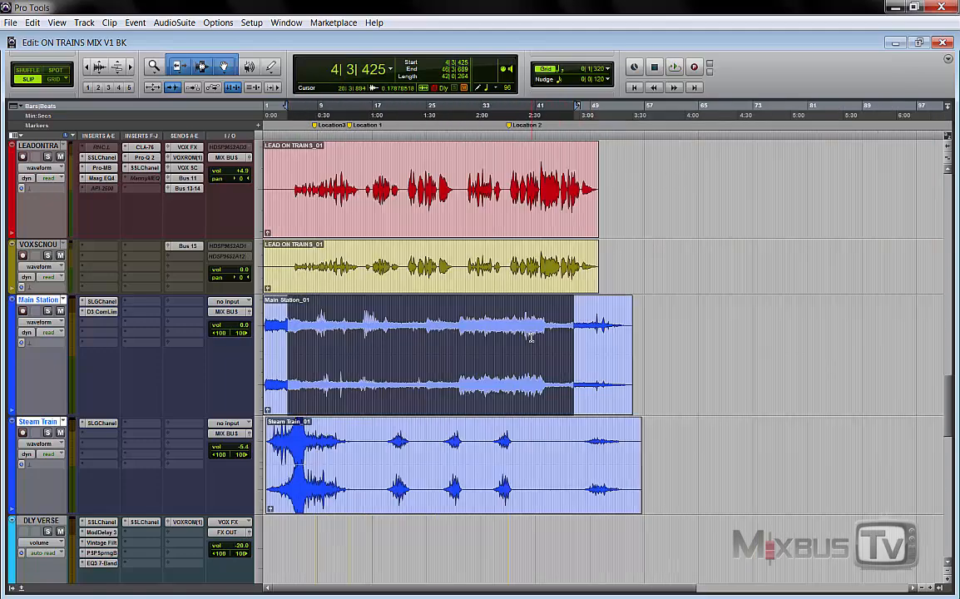
left_click(437, 320)
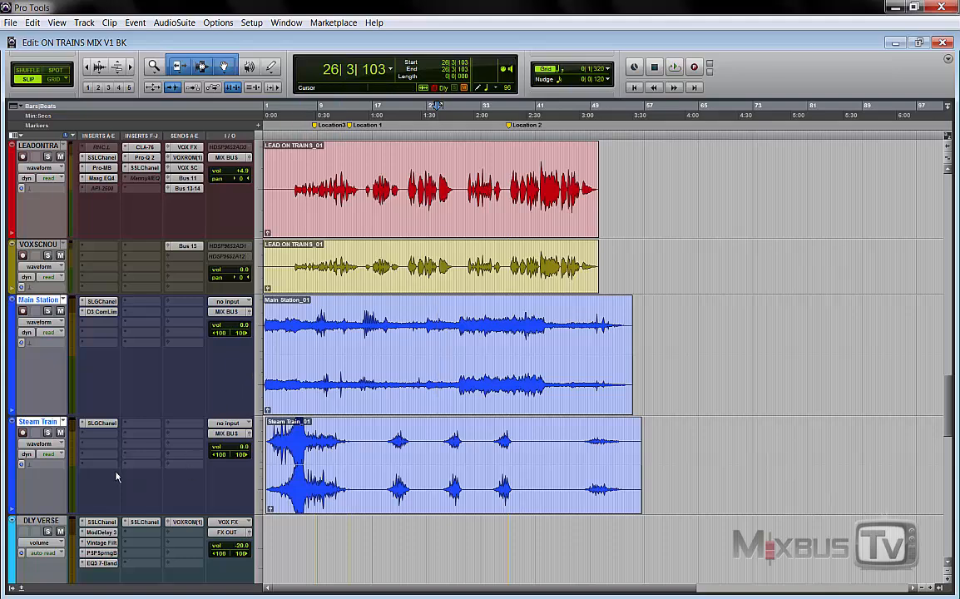
Display the volume automation on the Steam Train track and place the edit cursor at about bar 3.
left_click(39, 443)
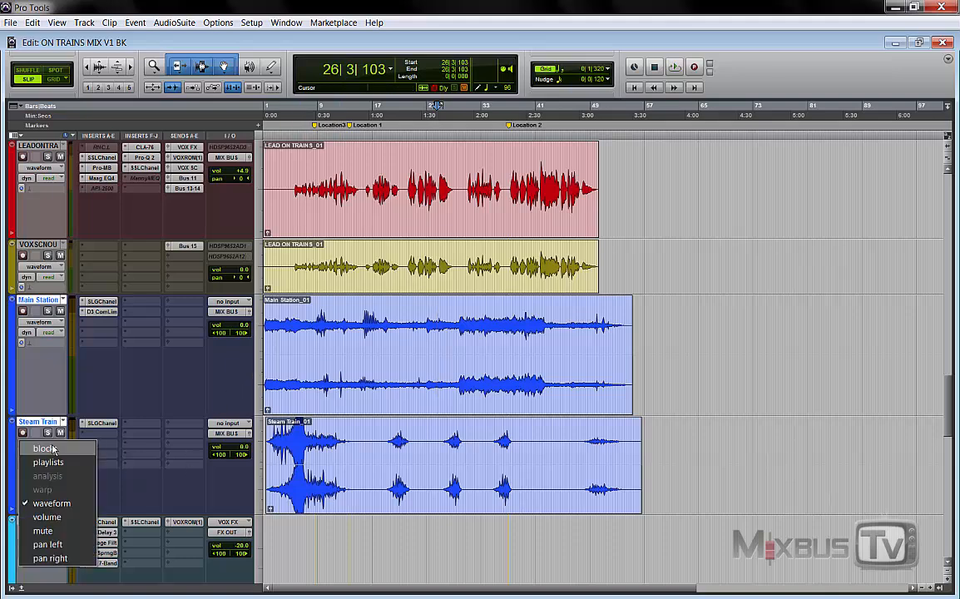
left_click(47, 517)
key("ctrl+bracketright")
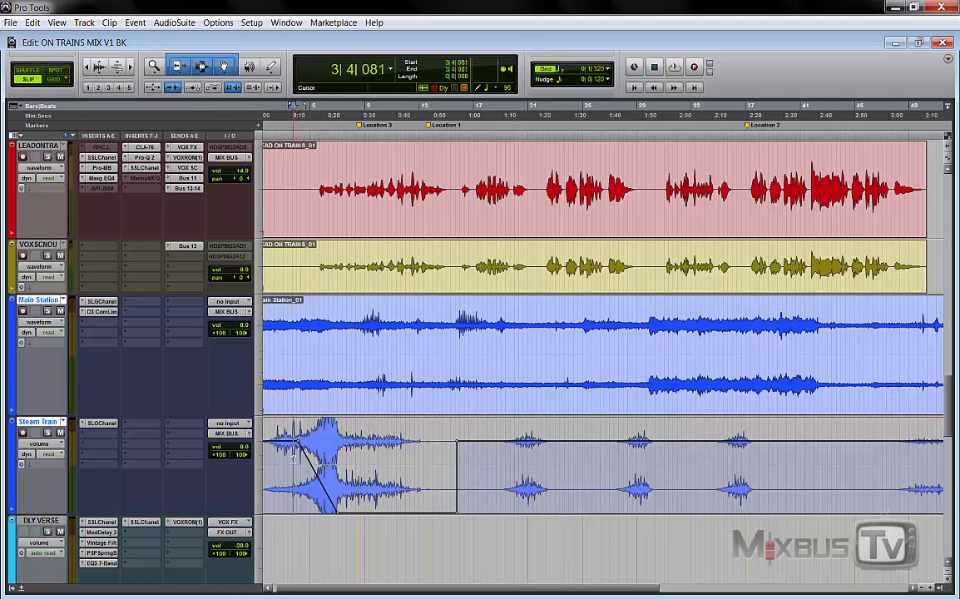
Play from about bar 3 to bar 8 to hear the Steam Train volume fade against the lead vocal.
key("space")
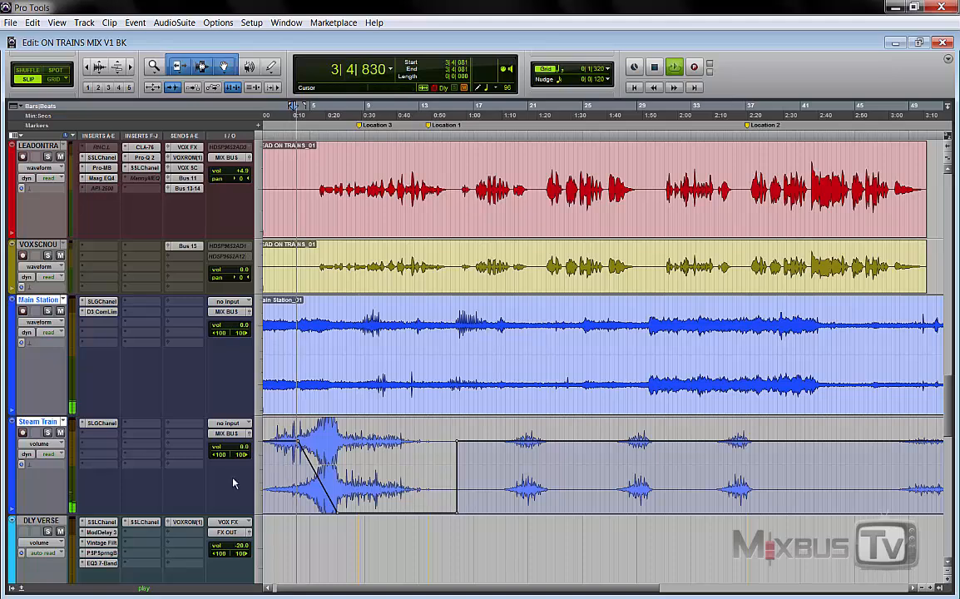
key("ctrl+bracketright")
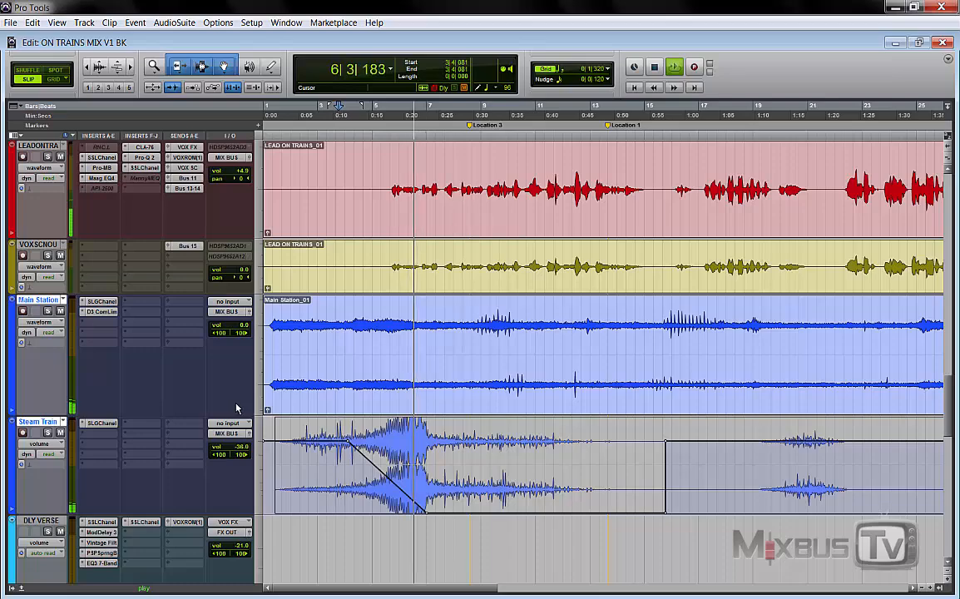
key("space")
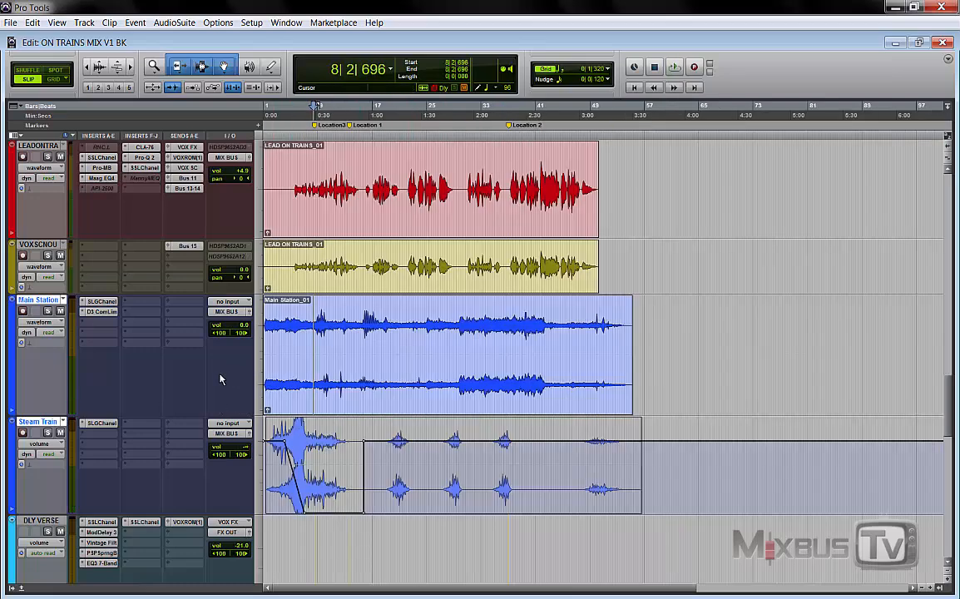
Open the Dyn3 Compressor/Limiter on the Main Station track and move its window over the lower tracks.
key("ctrl+bracketright")
left_click(105, 313)
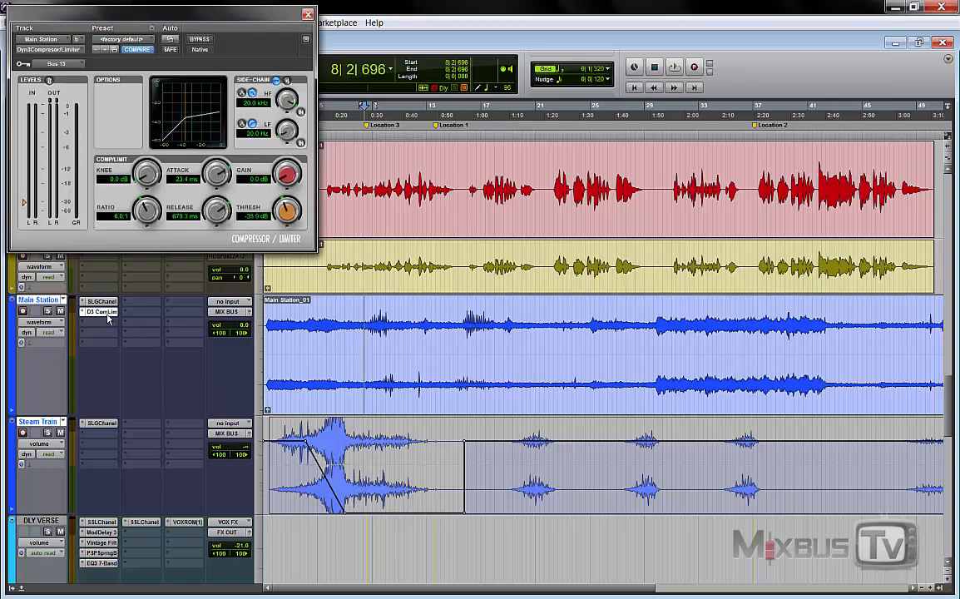
left_click_drag(258, 25, 640, 312)
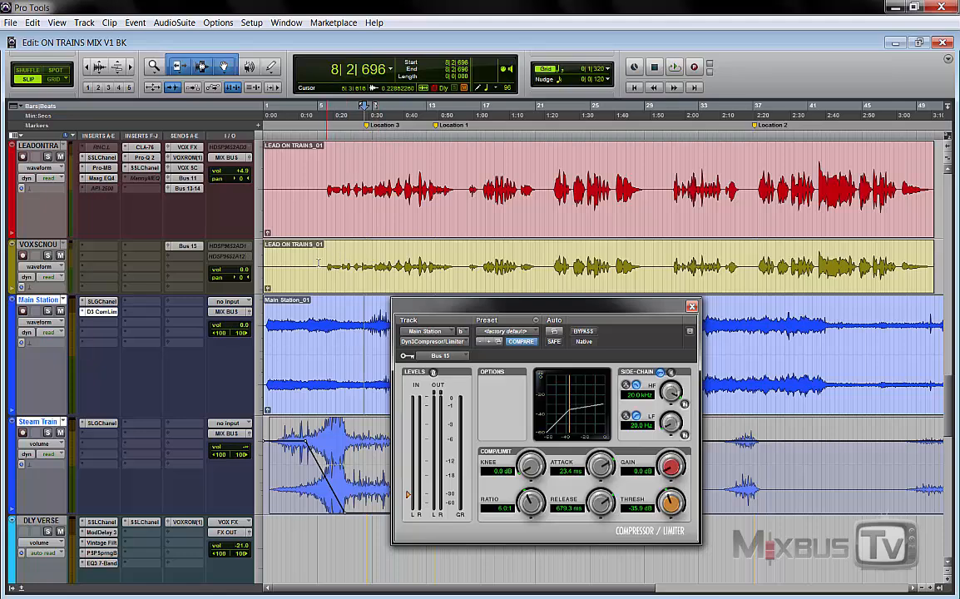
Inspect the full name of the duplicate vocal track below the lead vocal and its Bus 15 send.
left_click(55, 248)
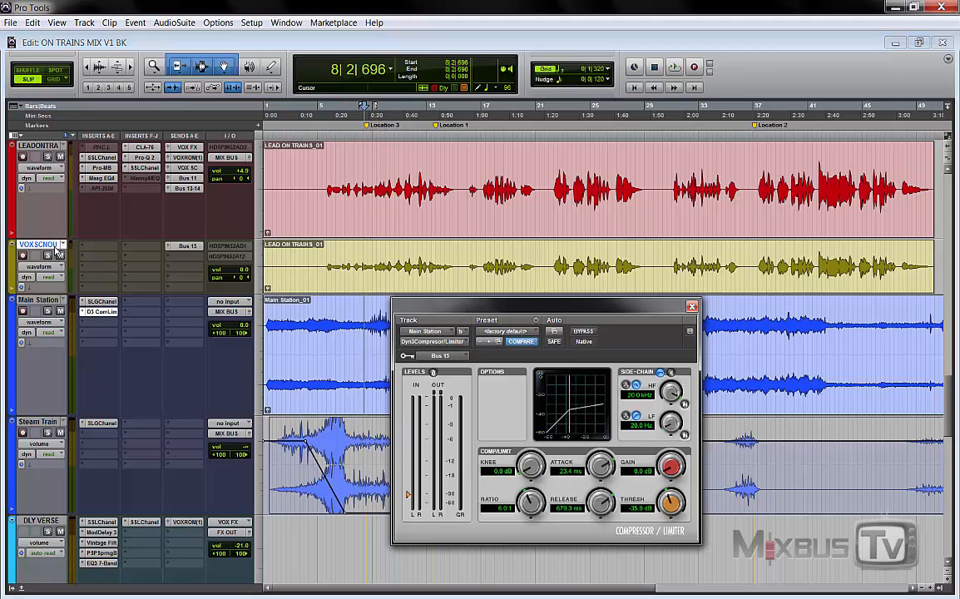
double_click(55, 248)
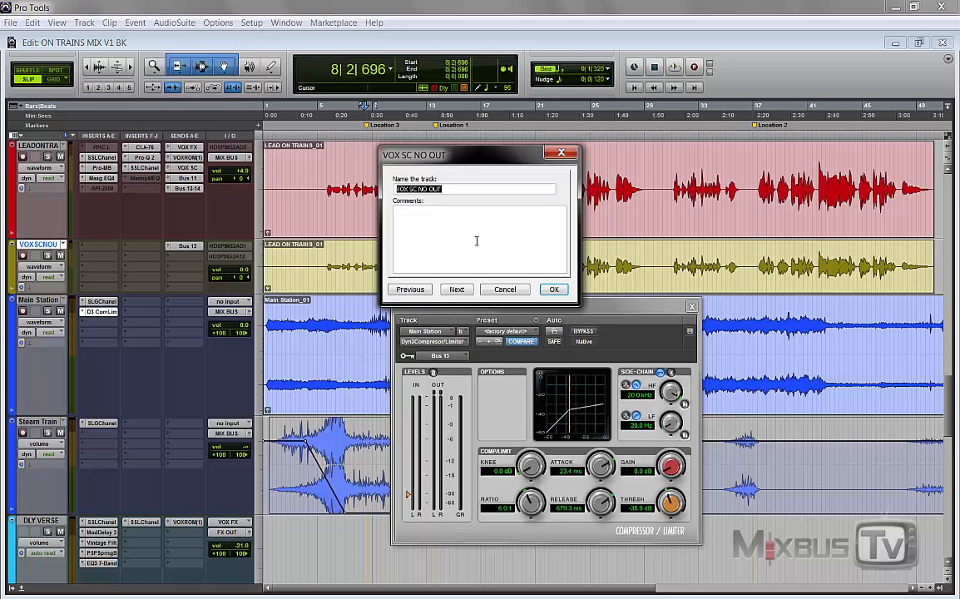
left_click(504, 290)
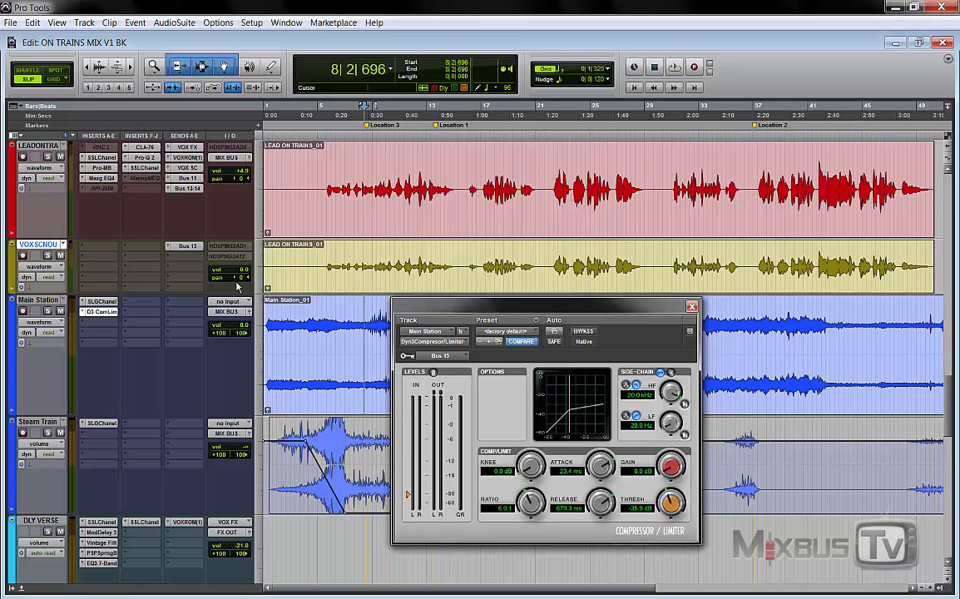
left_click(191, 247)
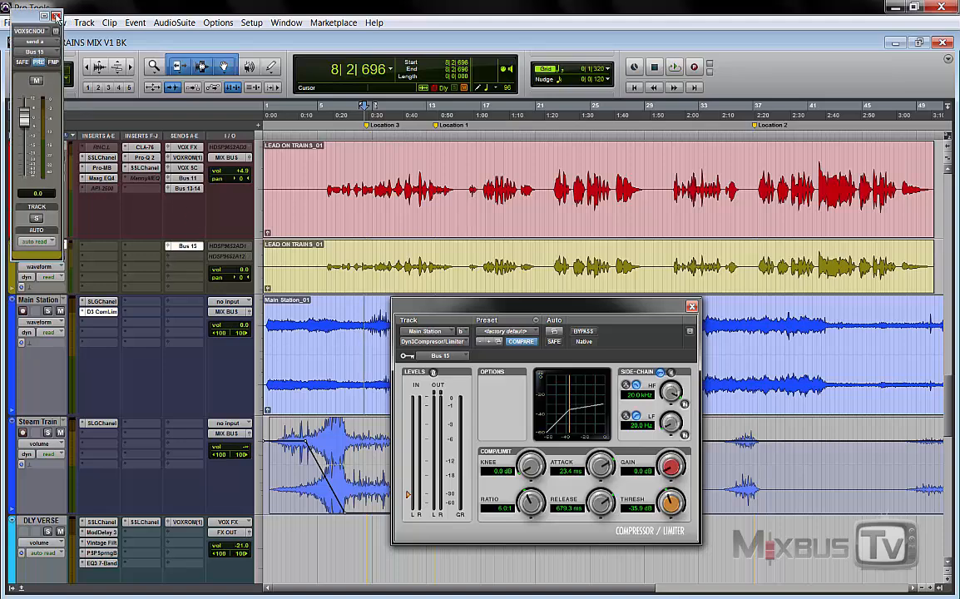
left_click(56, 16)
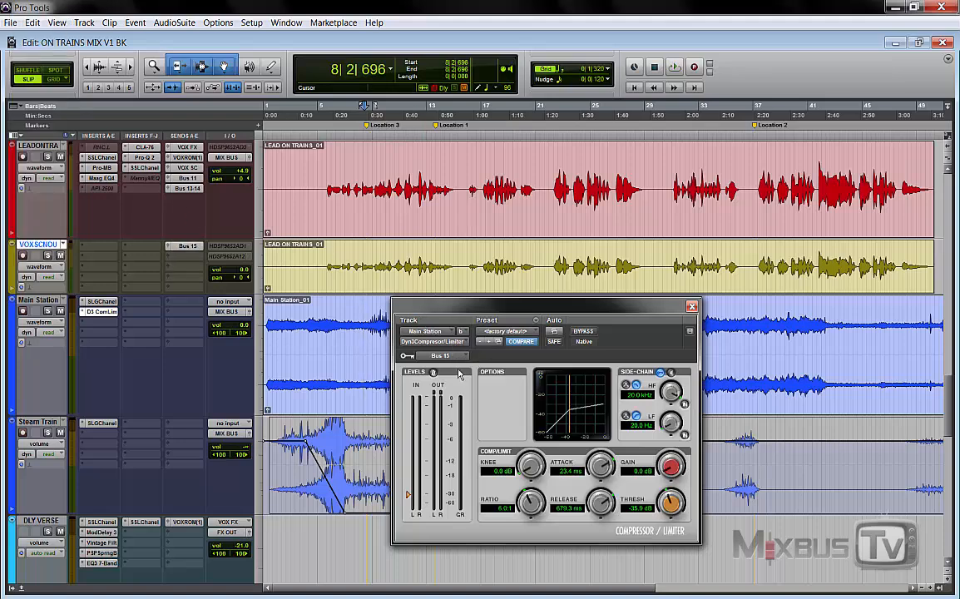
Play soloed Main Station from about bar 5 to check the side-chained compressor's gain reduction, highlighting the VOX SC NO OUT vocal up to about bar 15.
left_click_drag(328, 331, 601, 172)
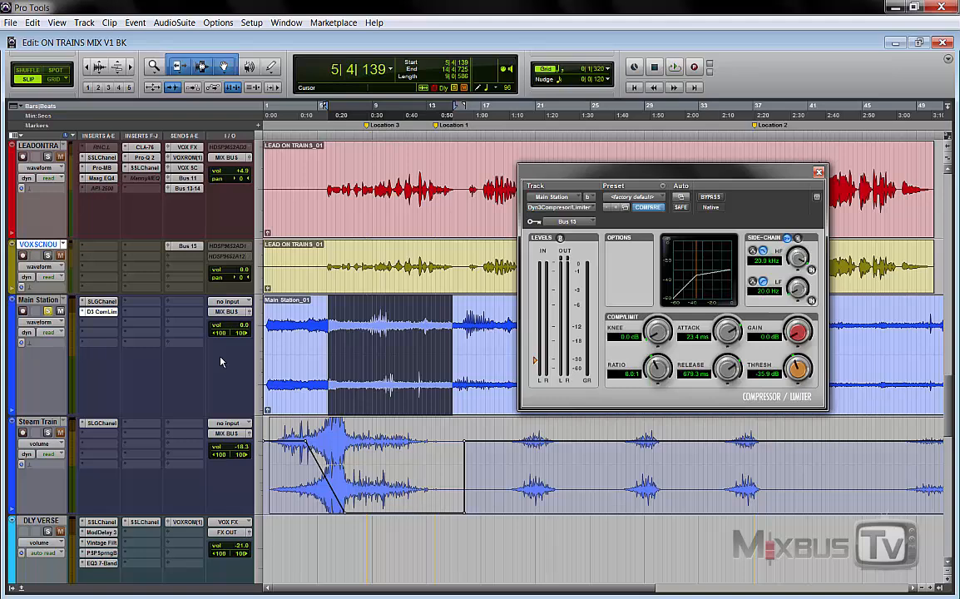
key("space")
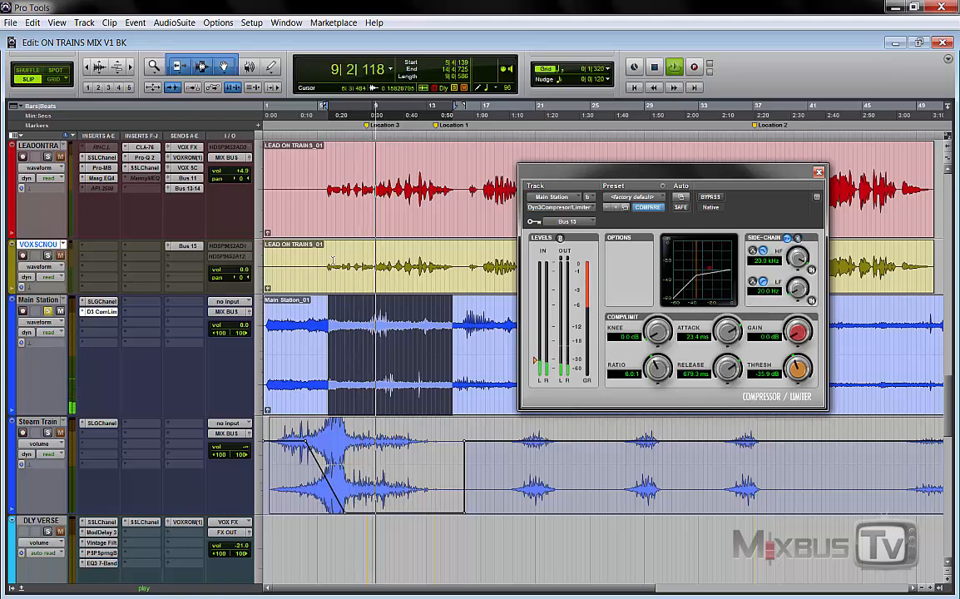
left_click_drag(321, 266, 458, 261)
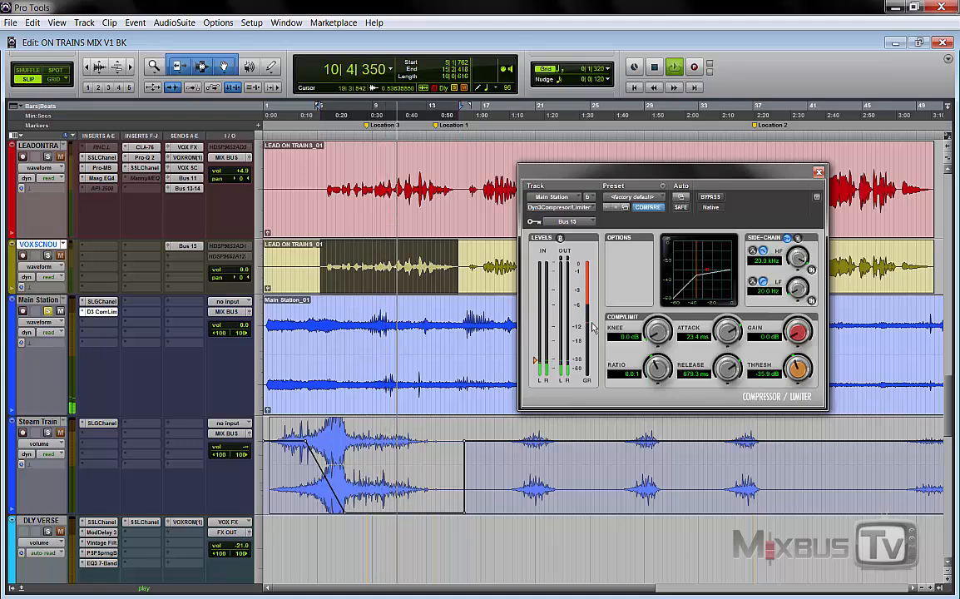
key("space")
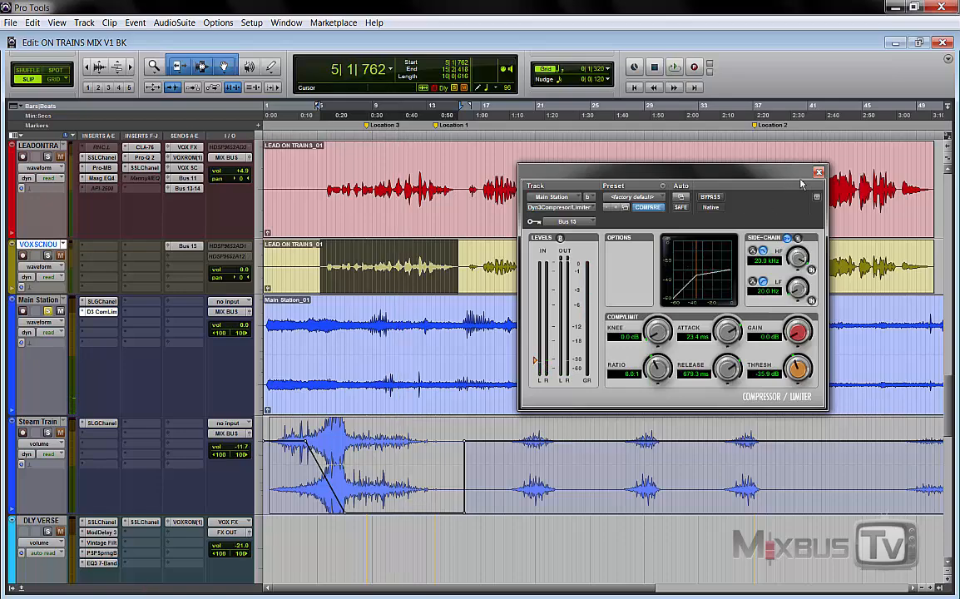
left_click(820, 174)
Highlight Main Station from the start to about bar 50, and select its section from about bar 24 to bar 32.
key("ctrl+[")
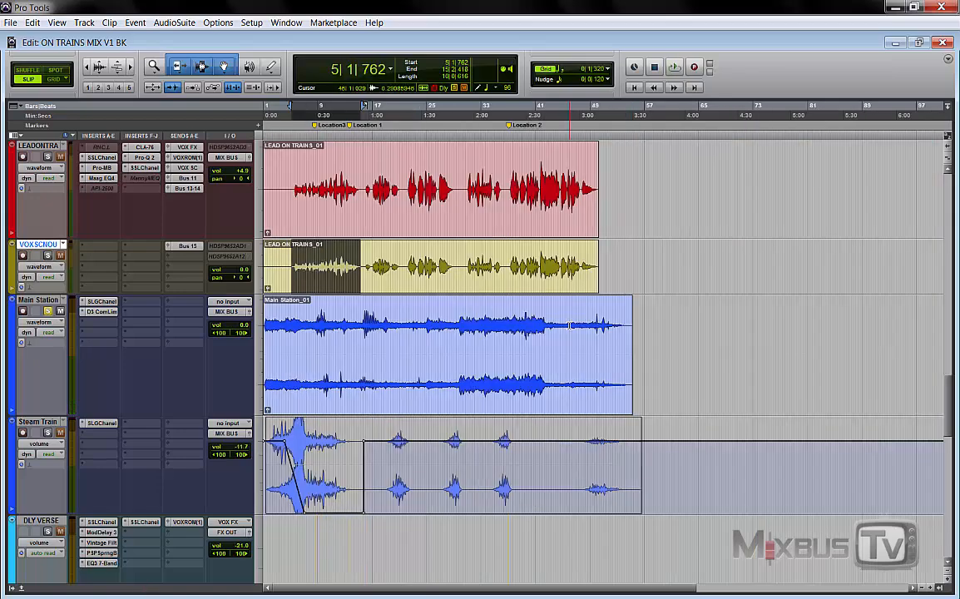
left_click_drag(600, 327, 224, 335)
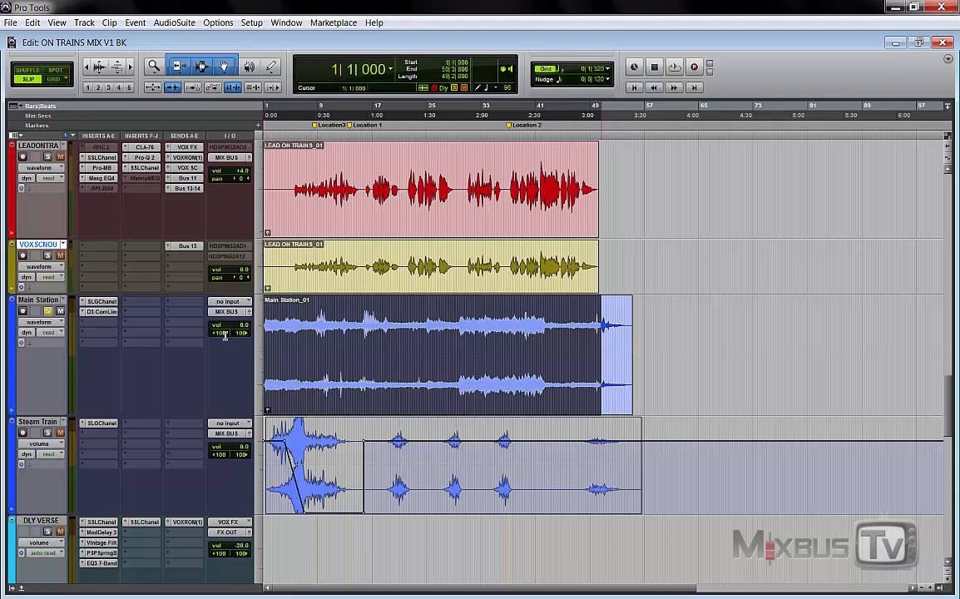
left_click(312, 319)
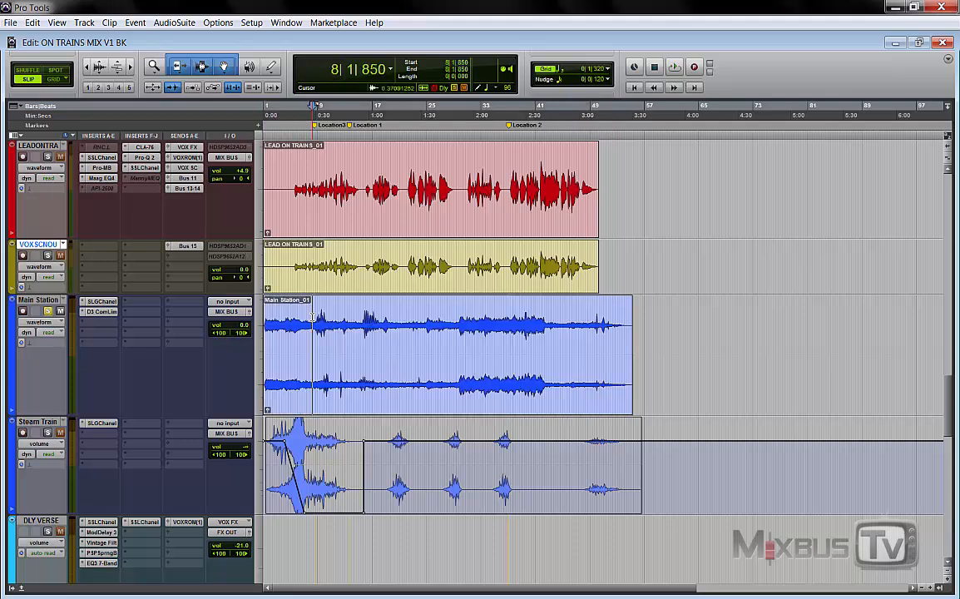
key("ctrl+]")
key("ctrl+]")
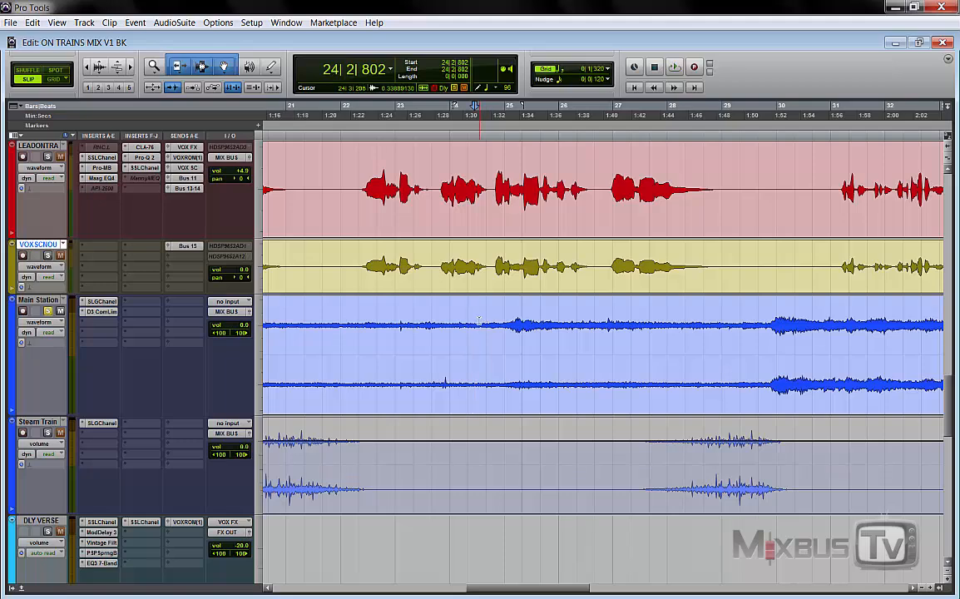
left_click_drag(476, 320, 921, 340)
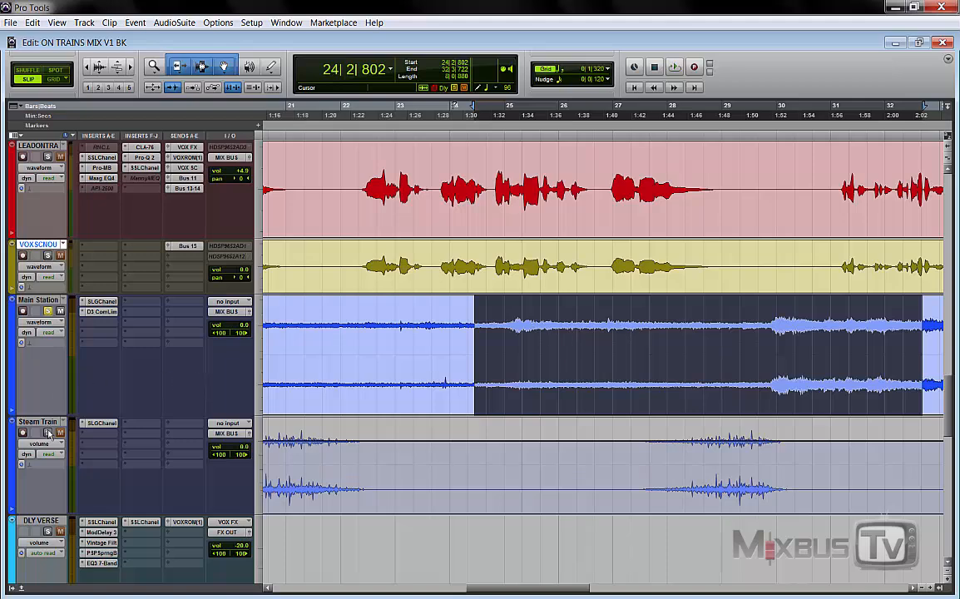
Compare playback from about bar 24 with Main Station and Steam Train muted and with both unmuted, without any solo.
key("space")
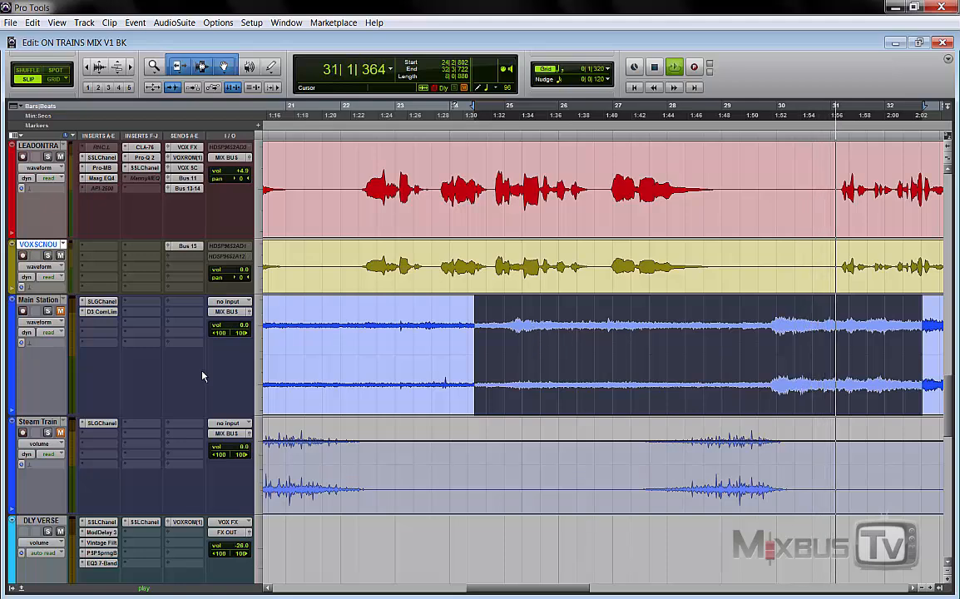
key("space")
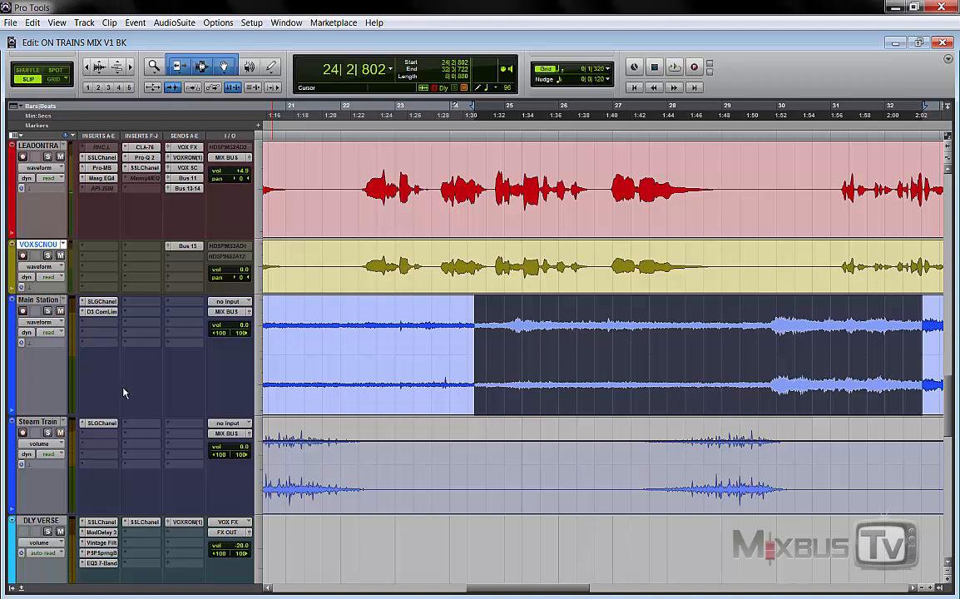
key("space")
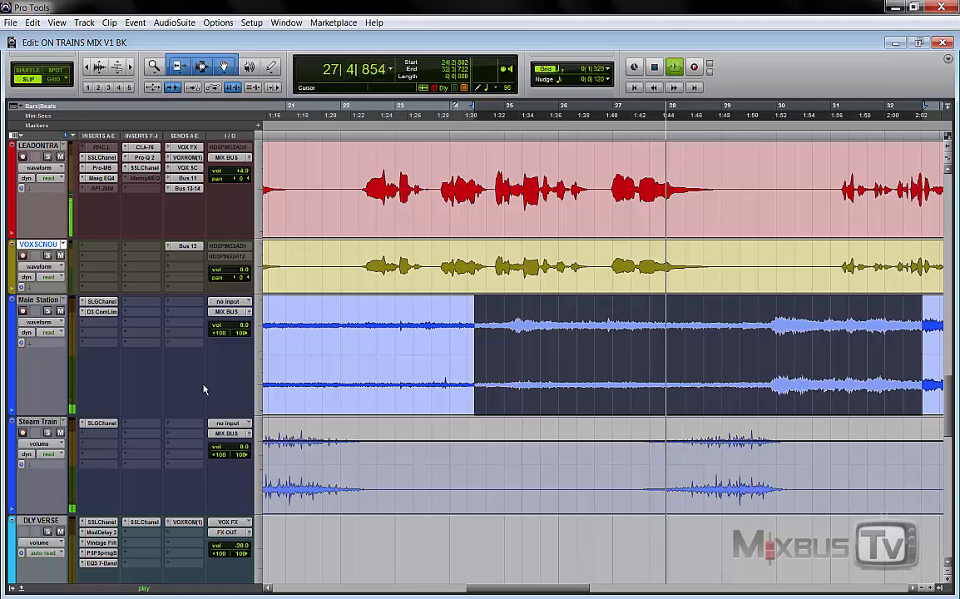
key("r")
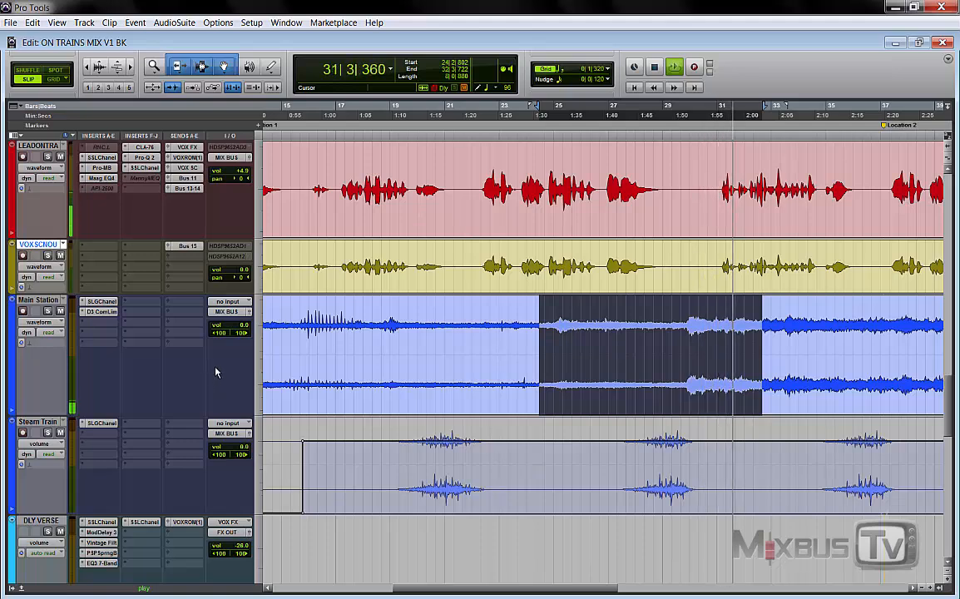
key("space")
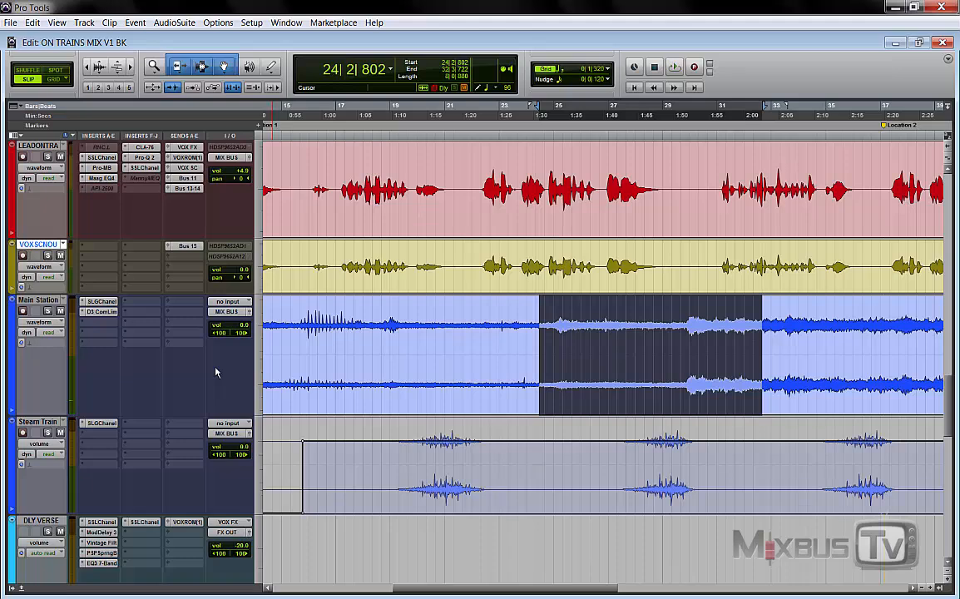
Place the edit cursor on Main Station at about bar 30, where the ambience gets louder.
scroll(662, 340, "down", 1)
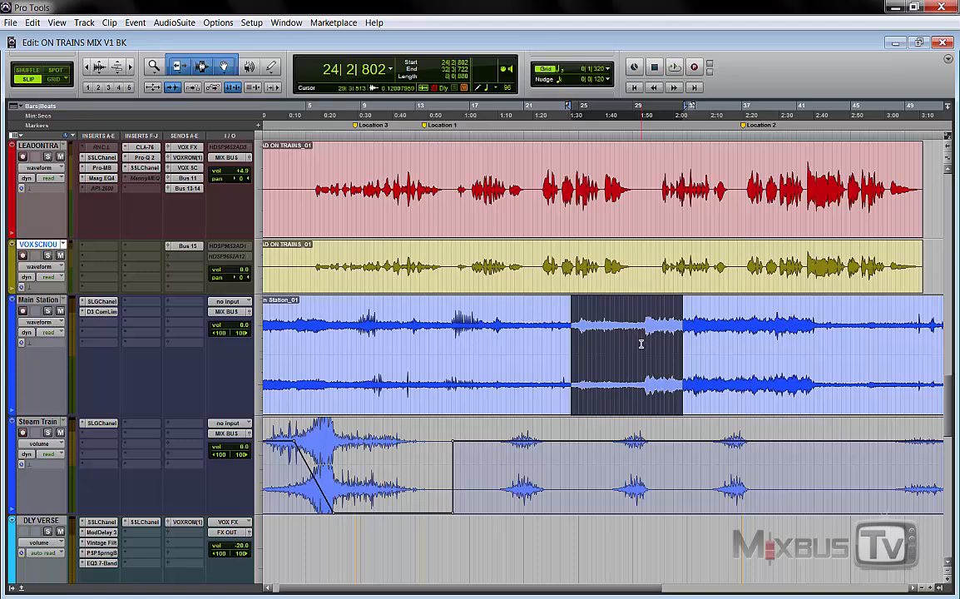
scroll(585, 335, "down", 1)
left_click(462, 313)
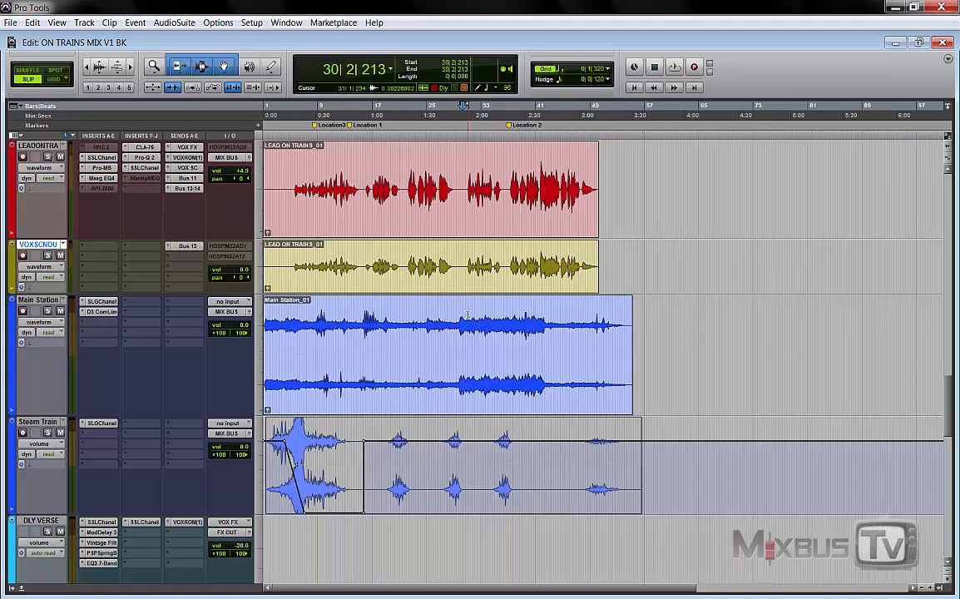
scroll(469, 315, "up", 1)
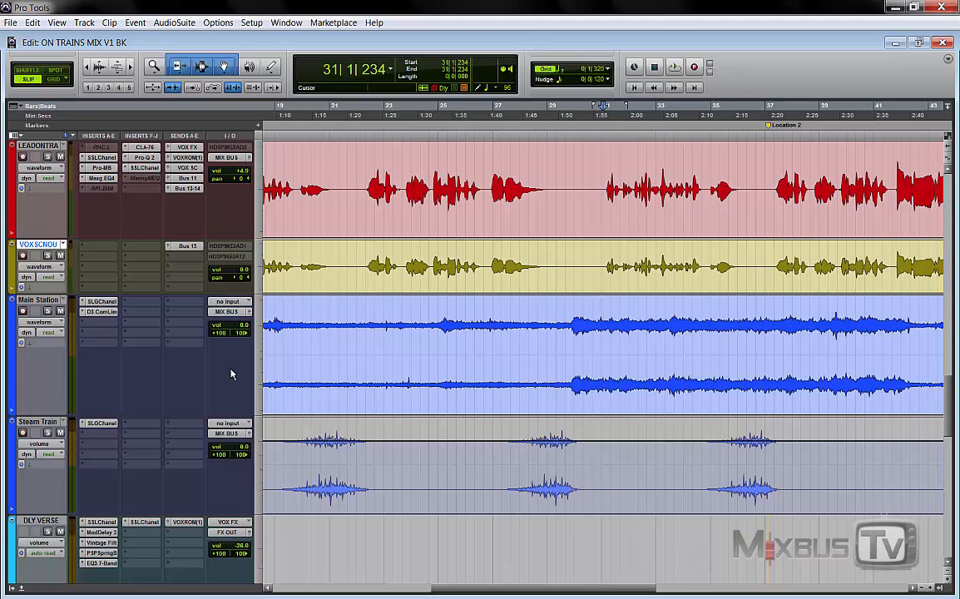
Highlight the Steam Train track from about bar 12 to bar 45.
key("r")
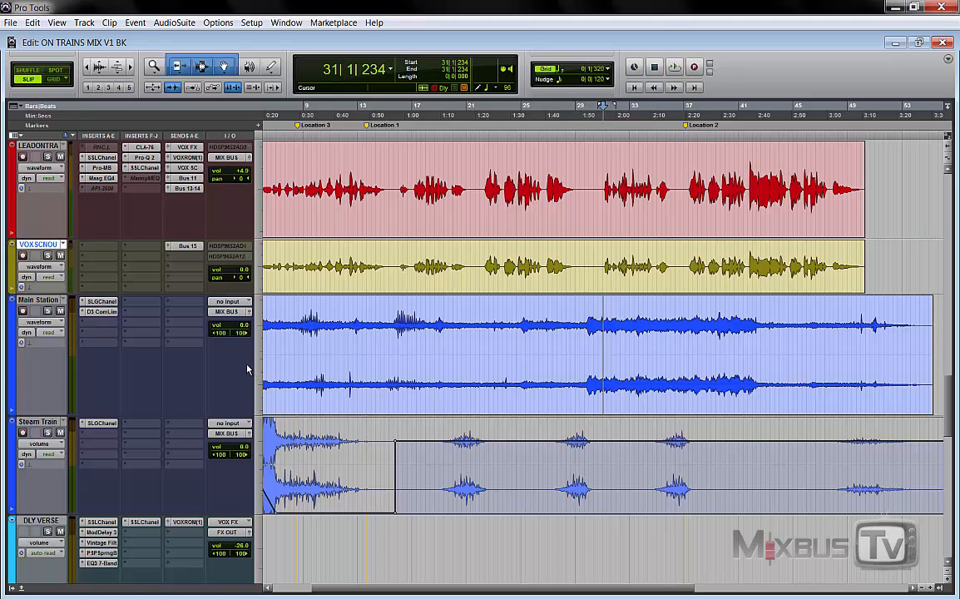
key("r")
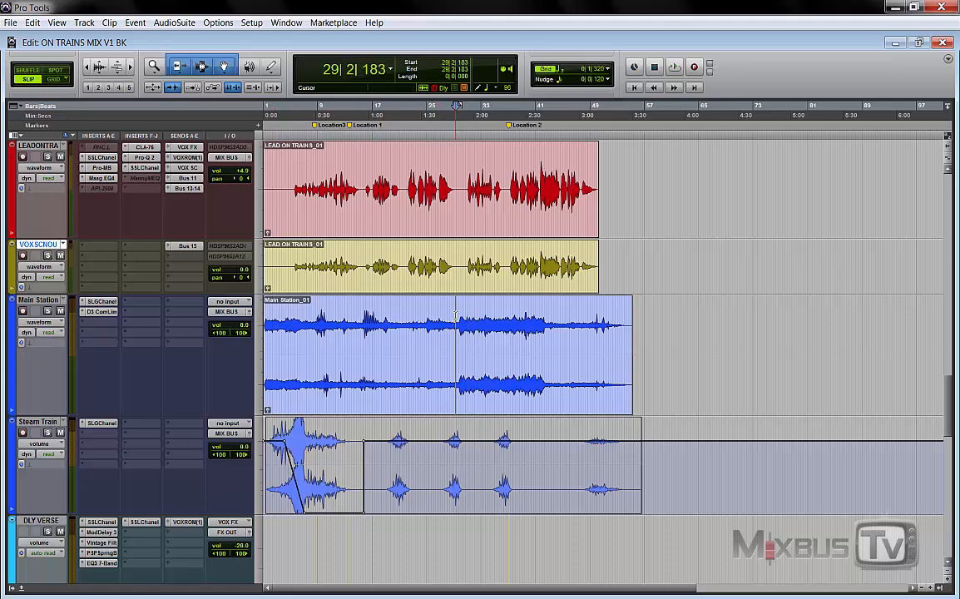
left_click_drag(342, 450, 566, 460)
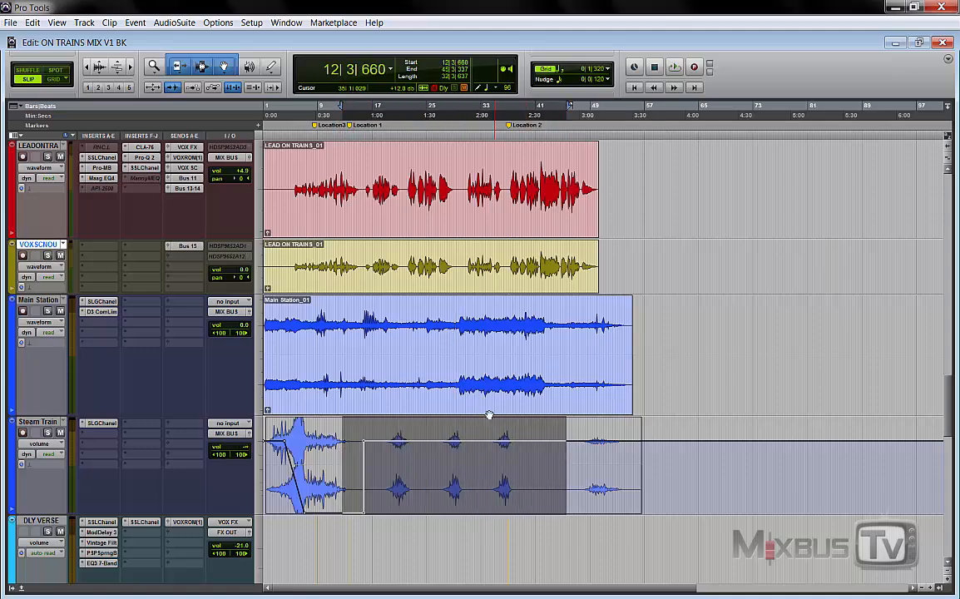
Place the edit cursor on Main Station at about bar 29 and show the track's volume automation.
left_click(458, 326)
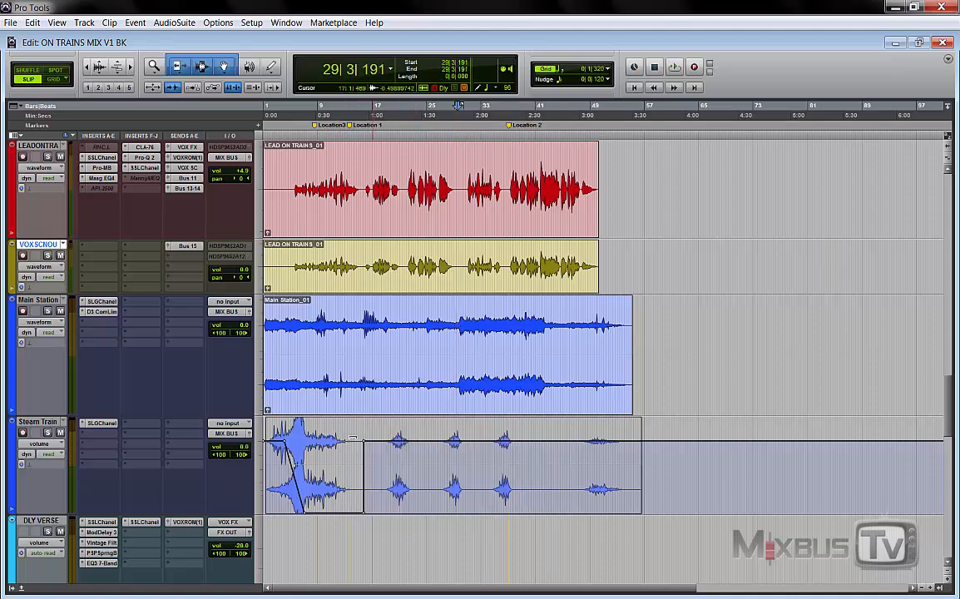
key("t")
key("t")
left_click(39, 322)
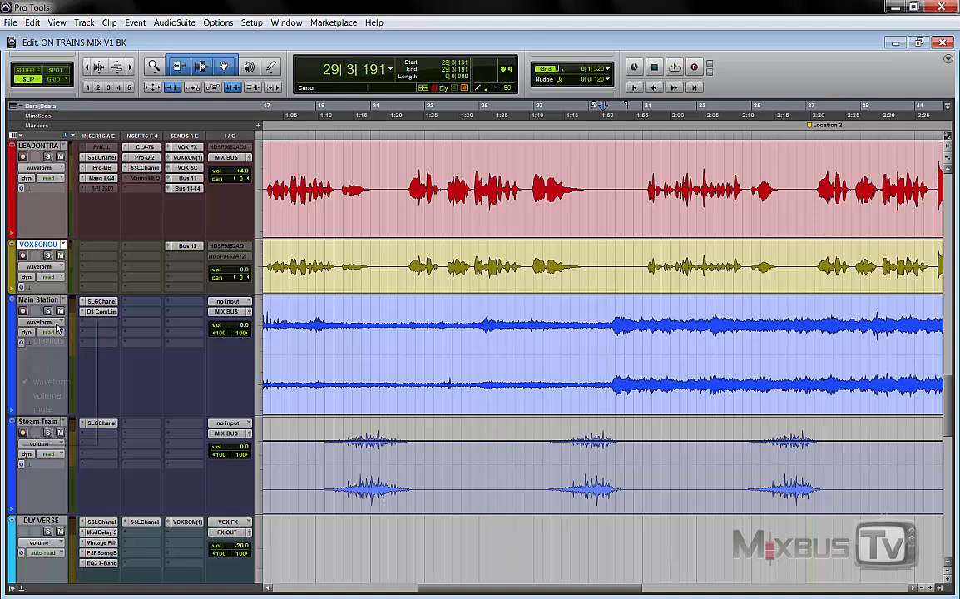
left_click(49, 344)
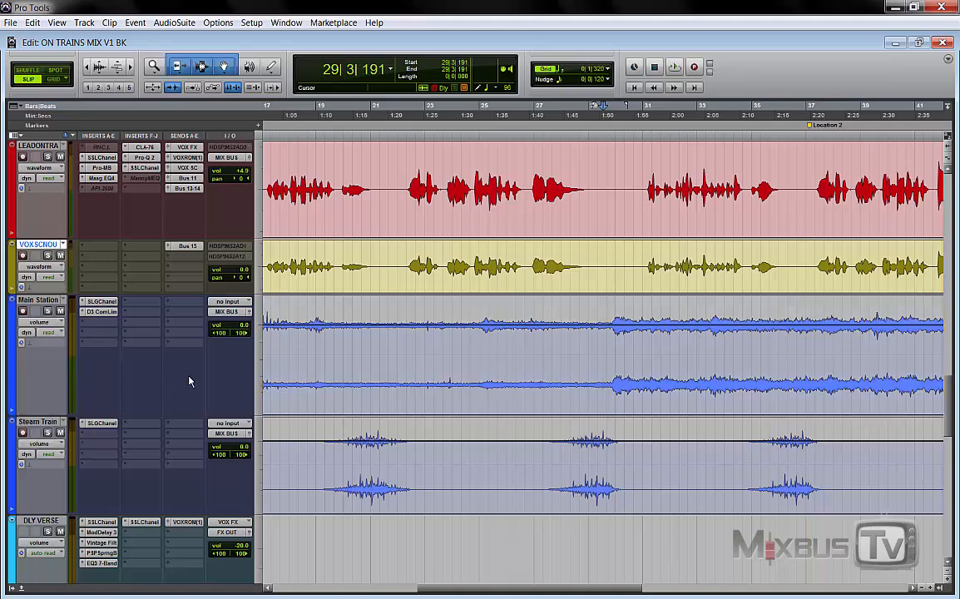
Play soloed Main Station from about bar 29 with its side-chained Compressor/Limiter open beside the waveform to check the gain reduction up to about bar 36.
left_click(47, 310)
key("space")
left_click(101, 311)
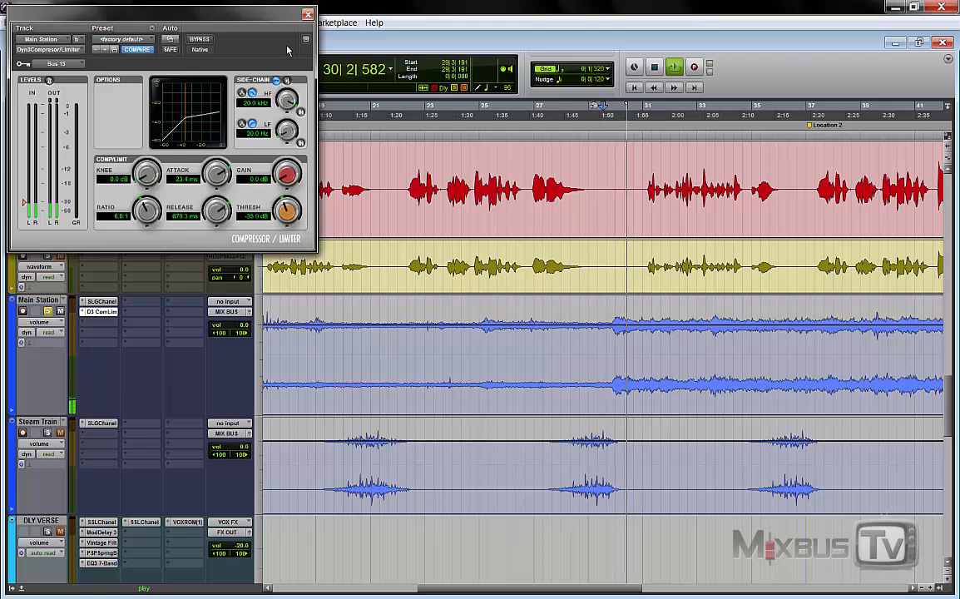
left_click_drag(283, 15, 525, 244)
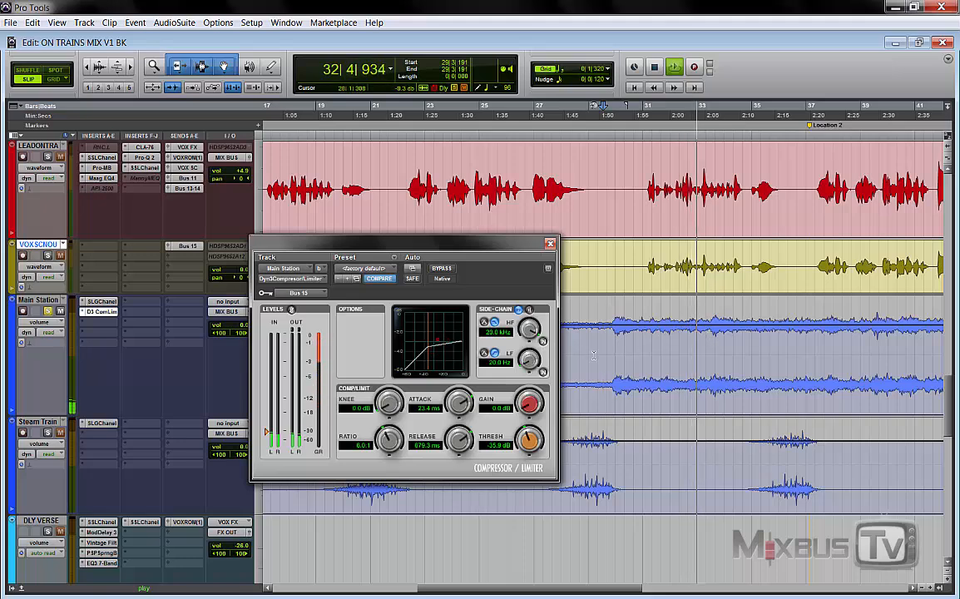
key("r")
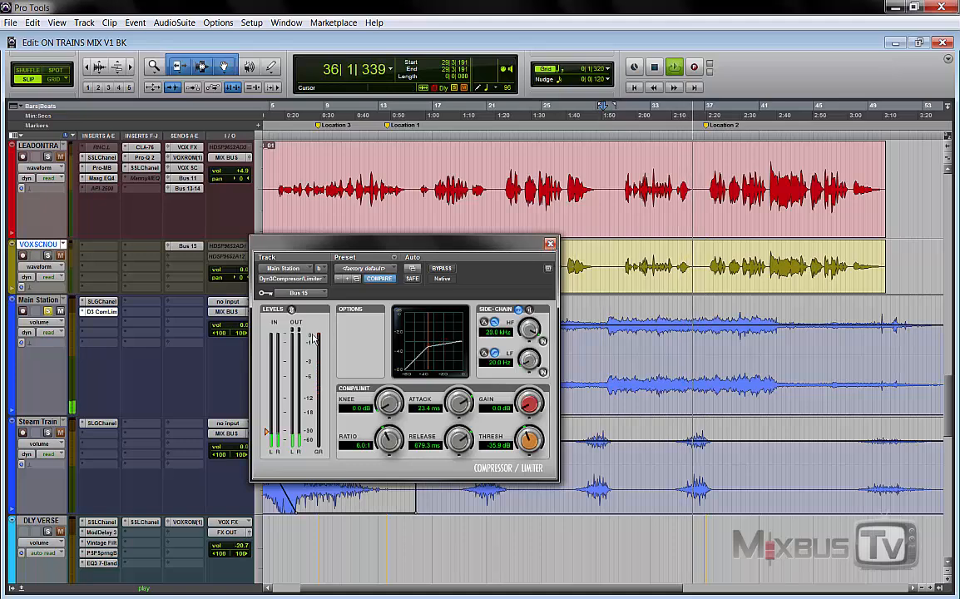
key("space")
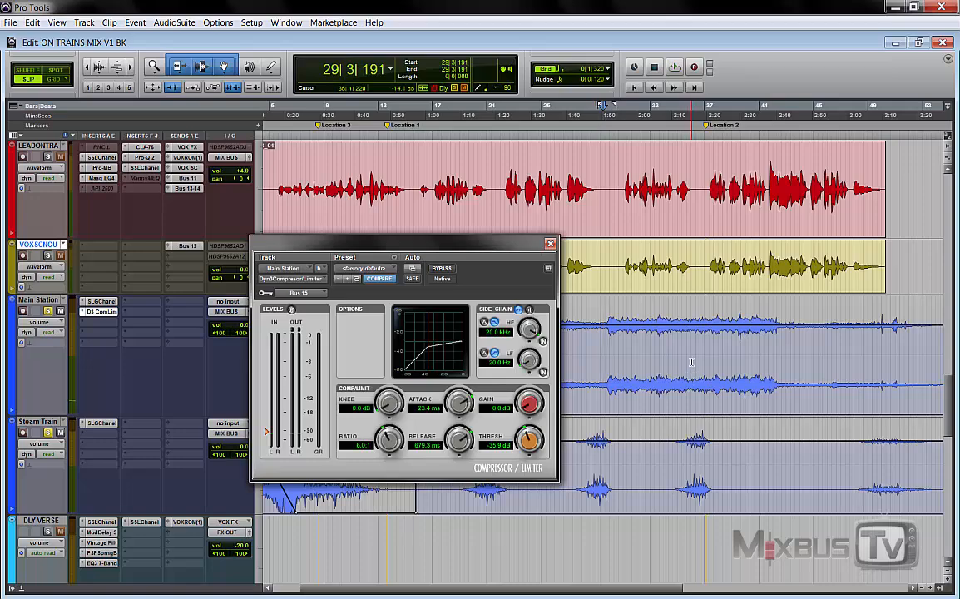
Select Main Station from about bar 35 to bar 37 and play the section with Main Station and Steam Train soloed.
left_click_drag(680, 337, 714, 341)
key("ctrl+]")
key("ctrl+]")
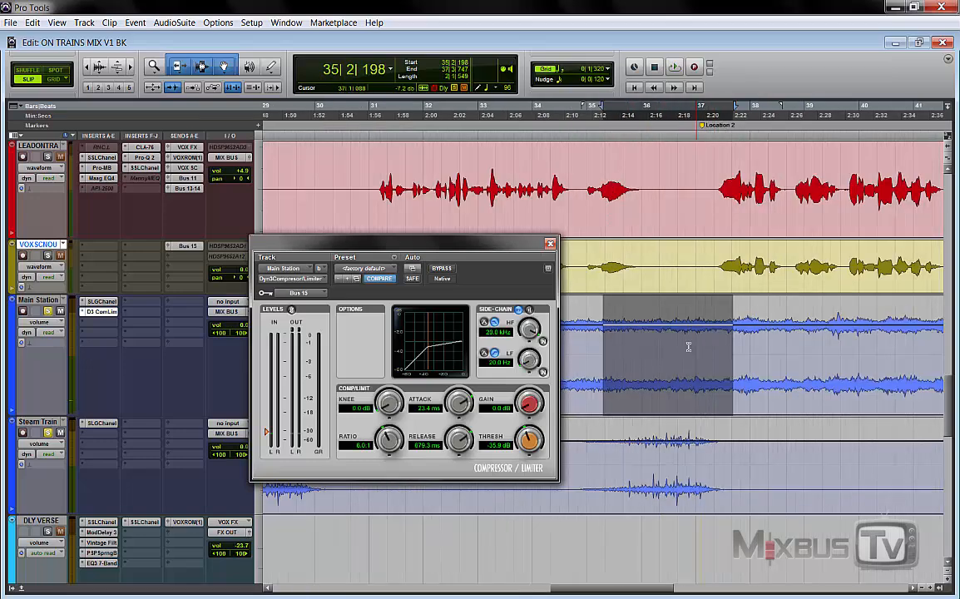
key("space")
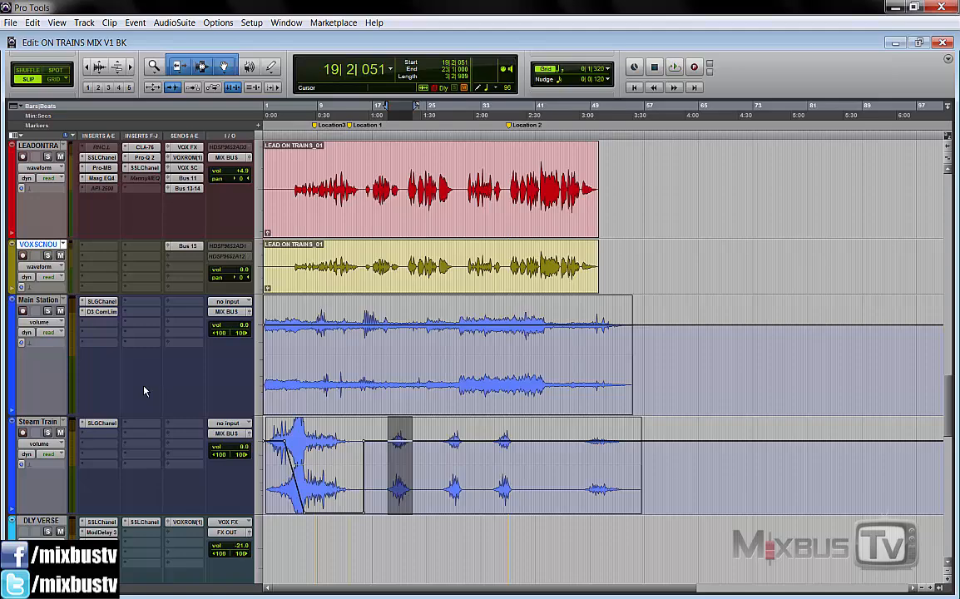
Bring the DLY VERSE track and its volume automation into view below Steam Train.
scroll(143, 391, "up", 2)
scroll(144, 391, "down", 4)
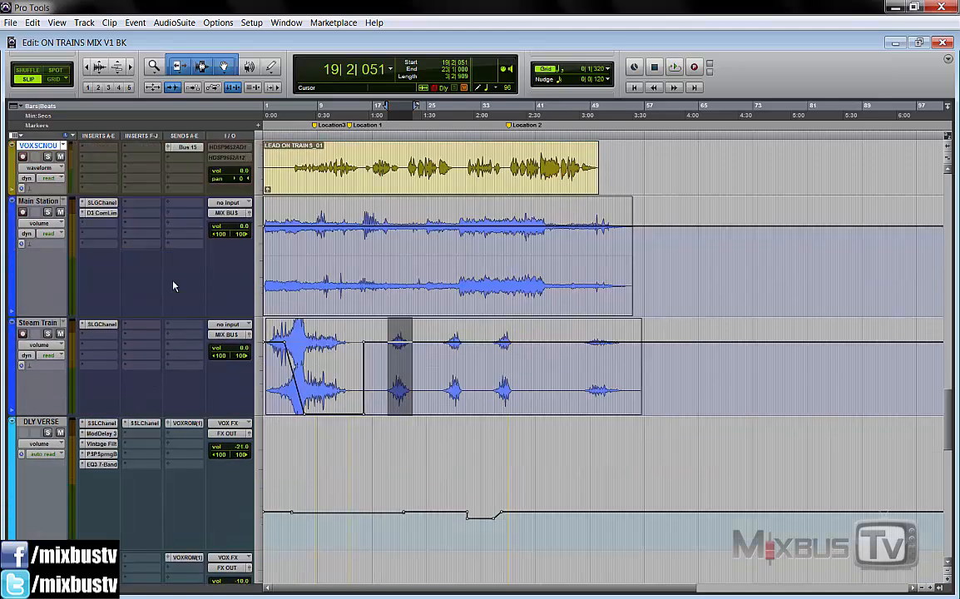